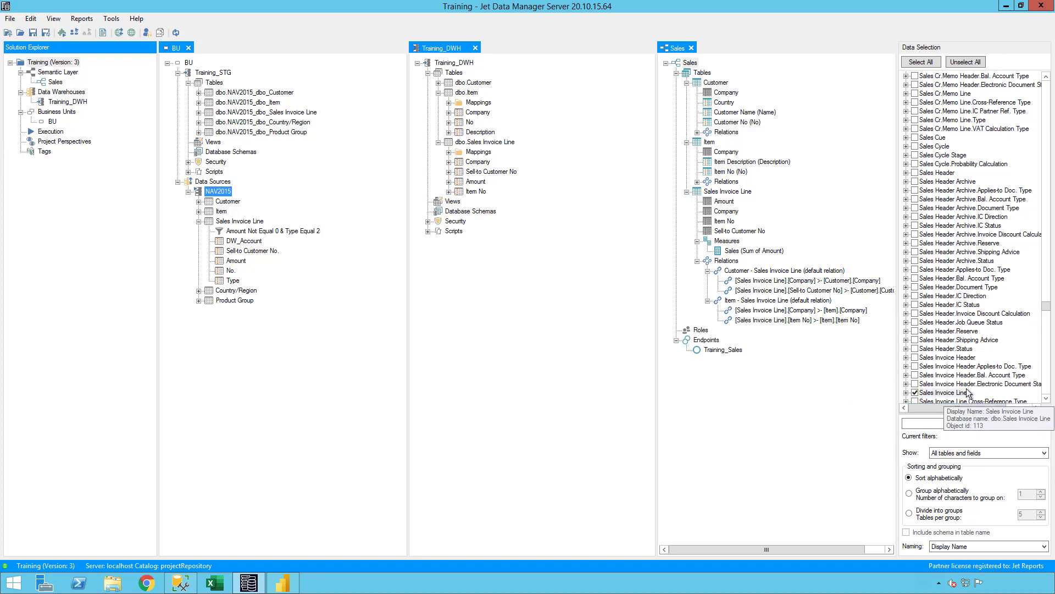
Expand Sales Invoice Header and check its No. field
double_click(956, 357)
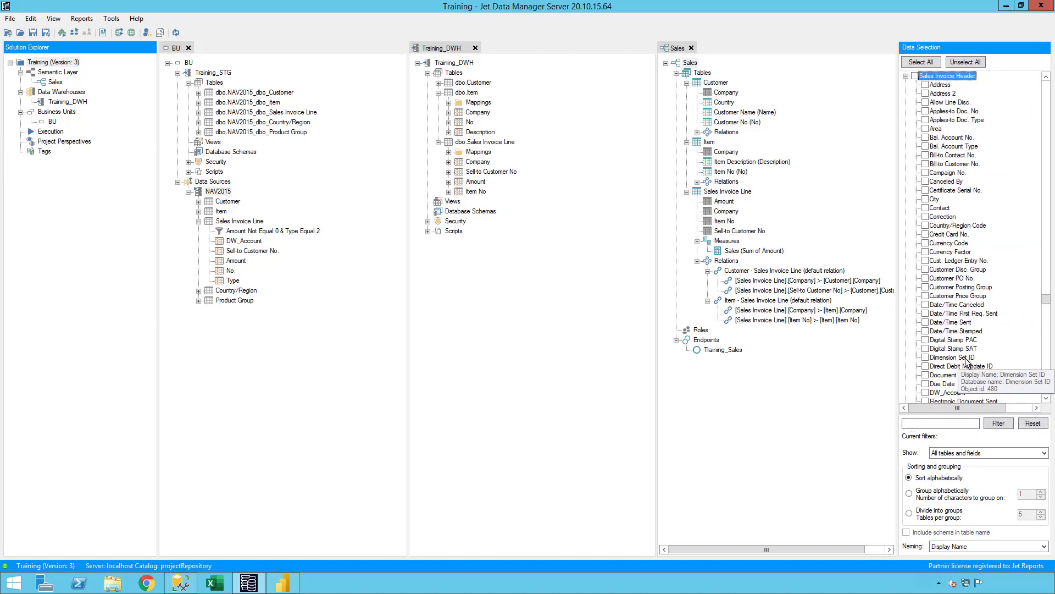
left_click(947, 110)
type("no")
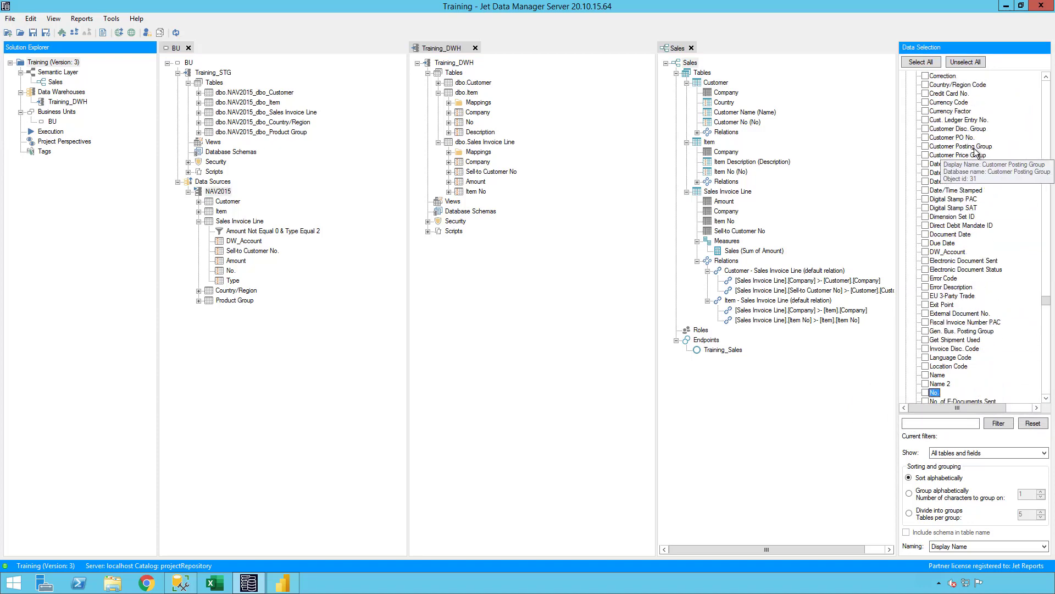
key("space")
key("Up")
key("Up")
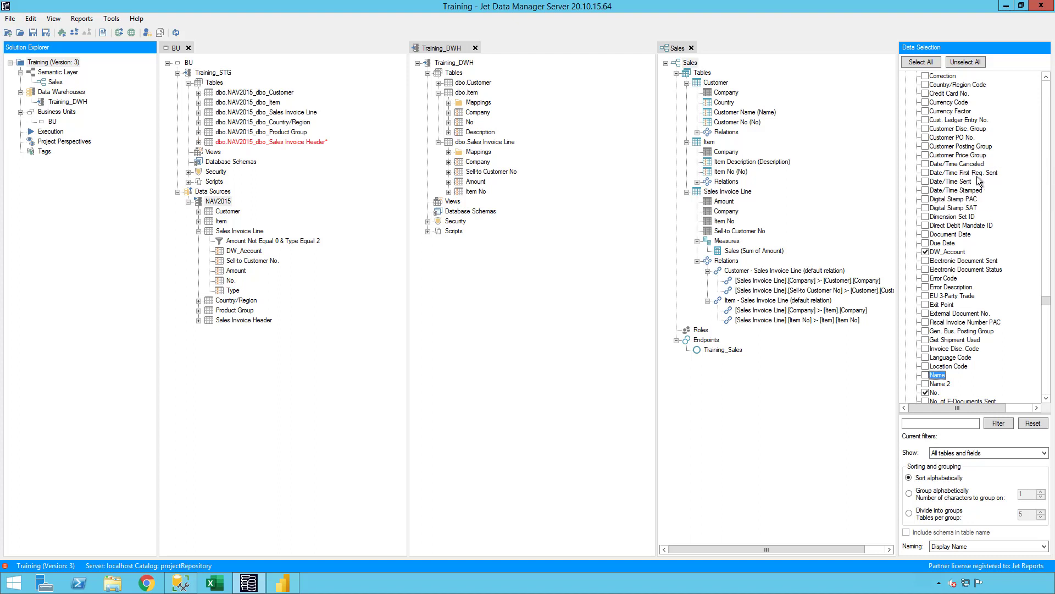
Also check Sell-to Customer No. and Document Date, then collapse the table
left_click(980, 120)
key("s")
scroll(1005, 335, "down", 4)
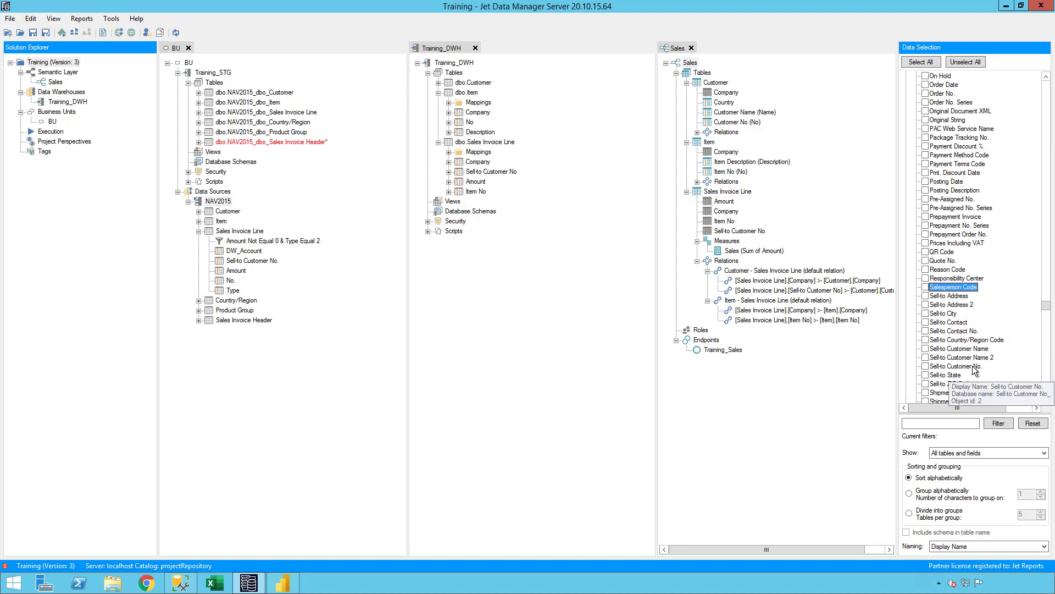
left_click(974, 366)
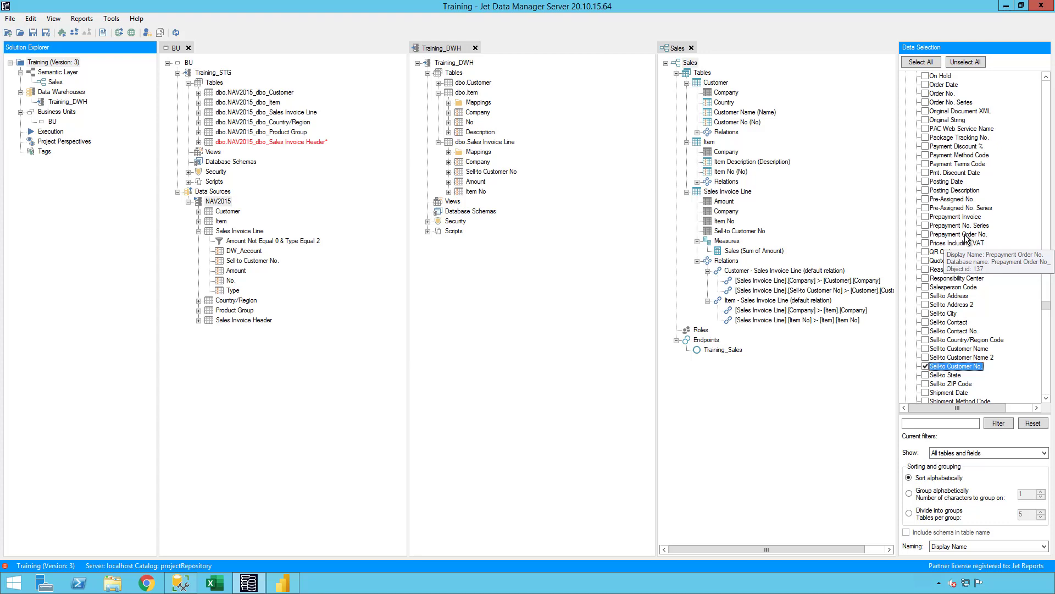
scroll(966, 264, "up", 15)
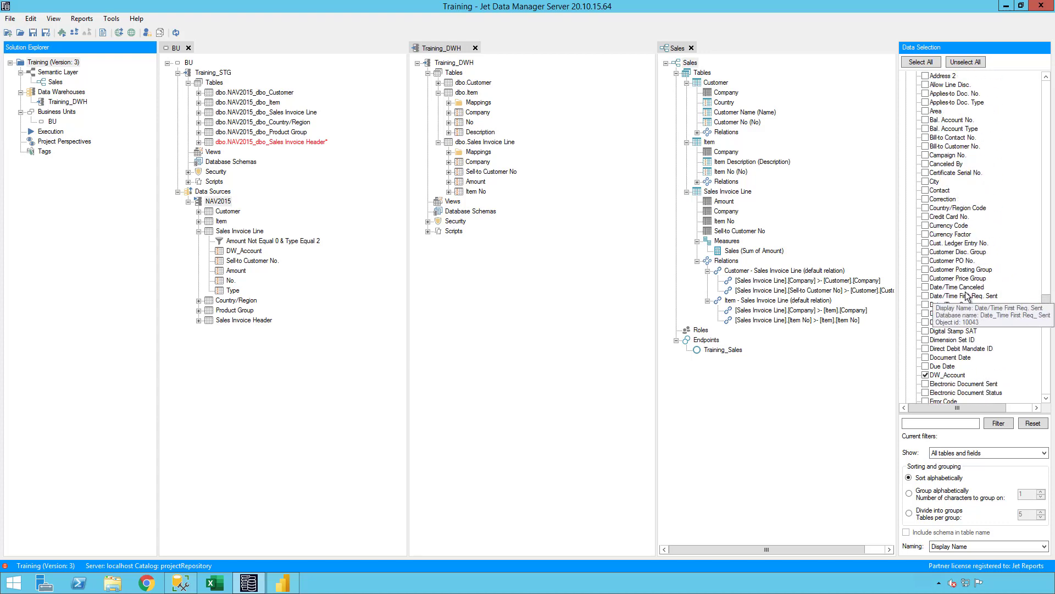
left_click(965, 235)
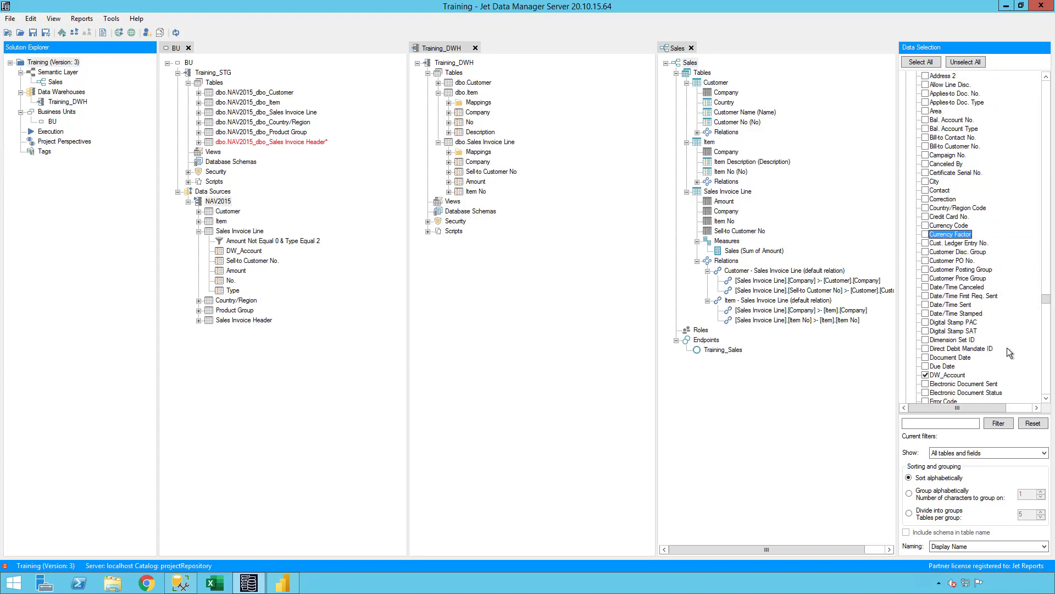
left_click(966, 358)
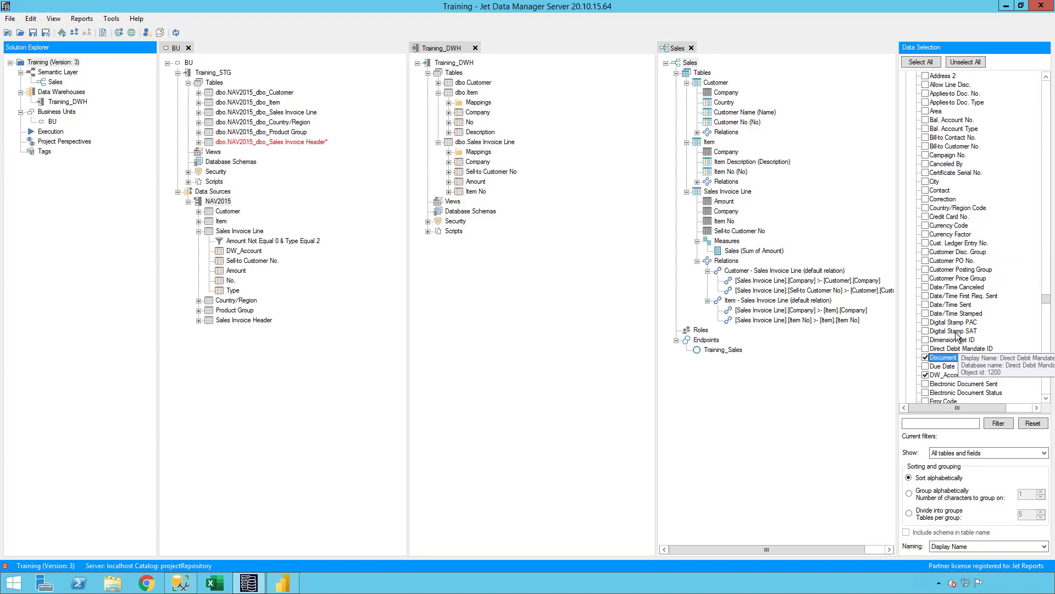
key("Left")
key("Left")
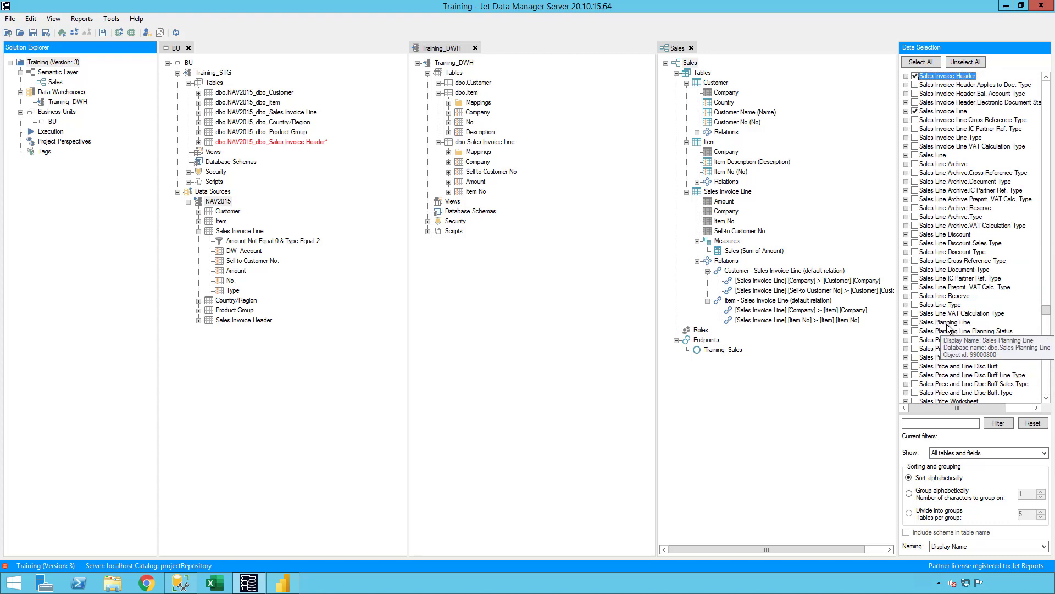
Add Document No. and Line Discount Amount to the Sales Invoice Line staging table
double_click(947, 112)
left_click(952, 147)
left_click(984, 235)
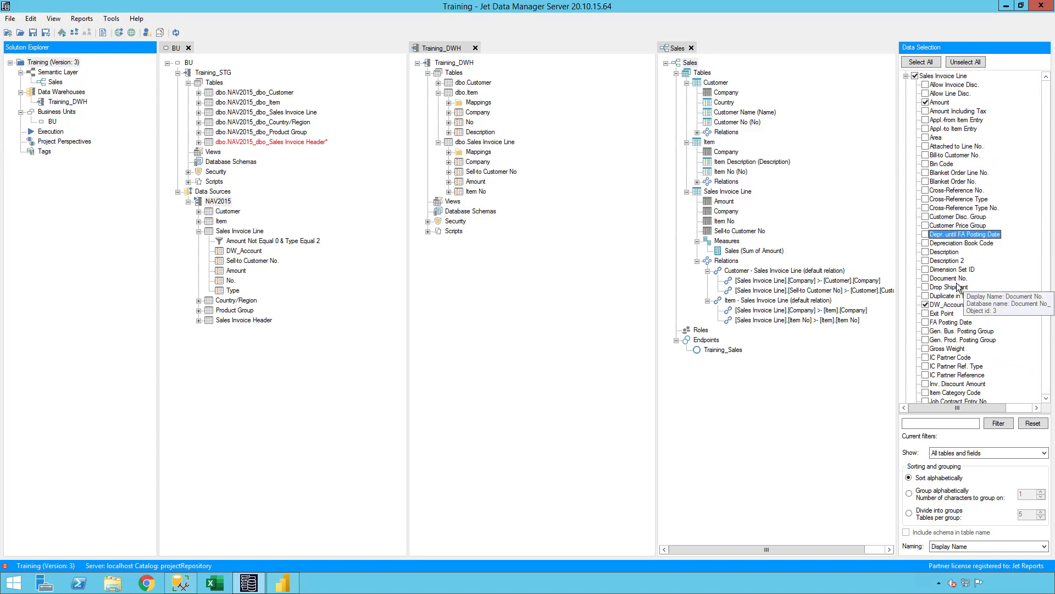
left_click(956, 279)
double_click(955, 278)
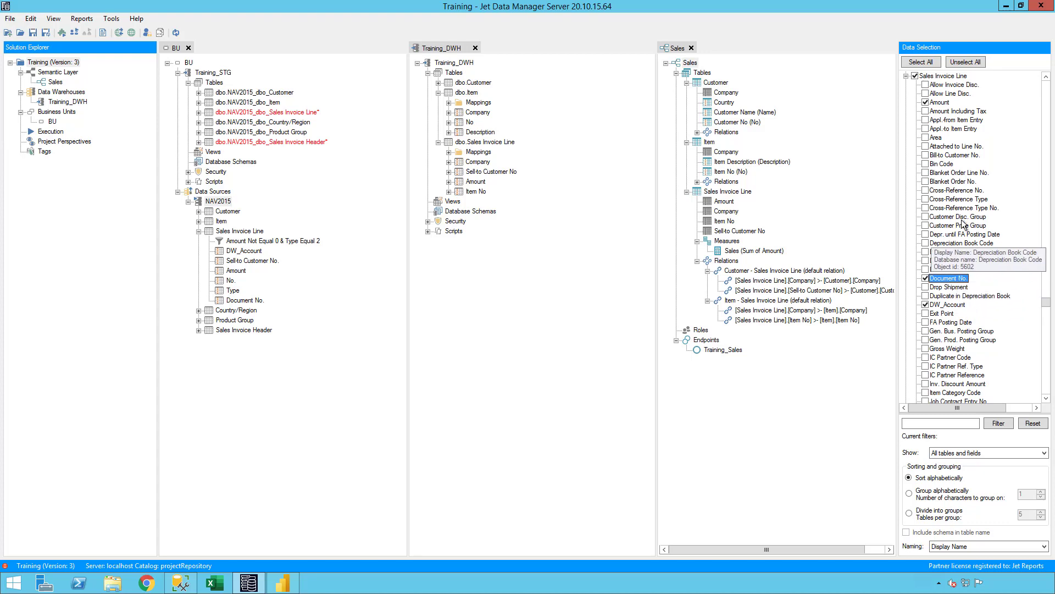
scroll(968, 231, "down", 6)
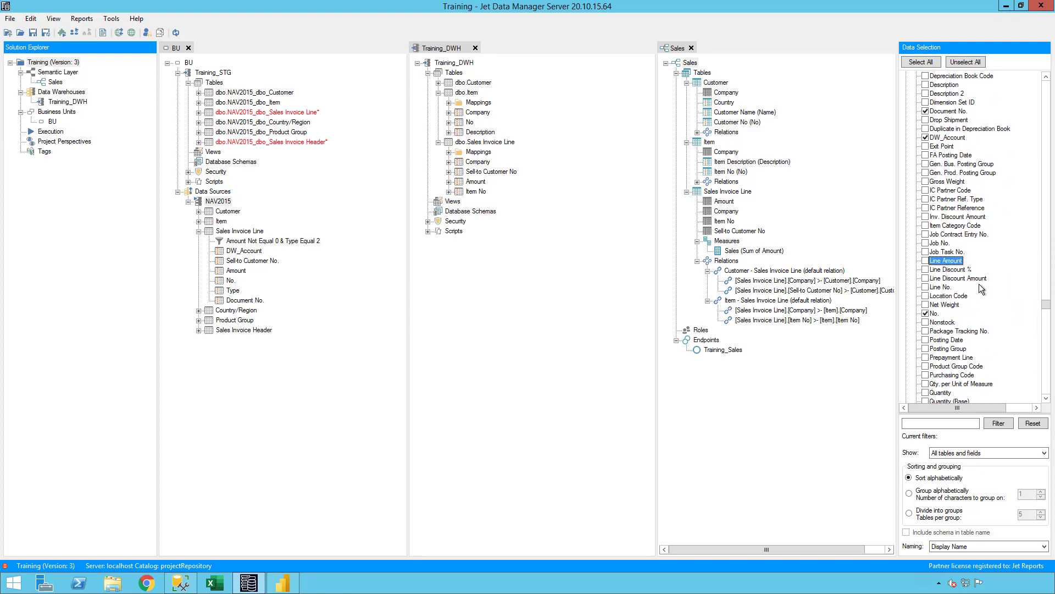
left_click(976, 278)
double_click(976, 278)
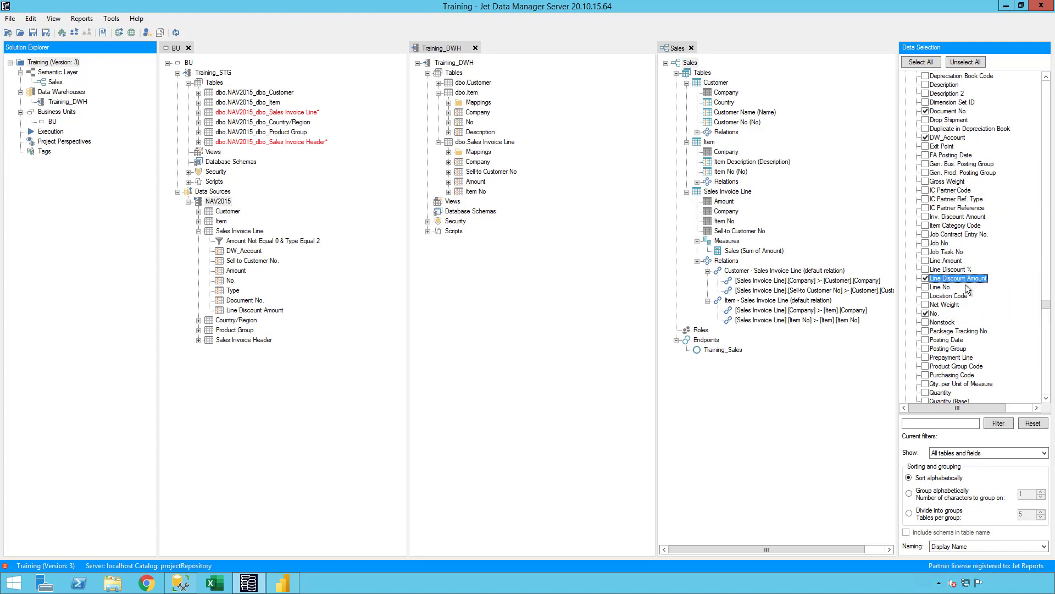
key("Left")
key("Left")
Add the Item Category table with its Code and Description fields
key("Up")
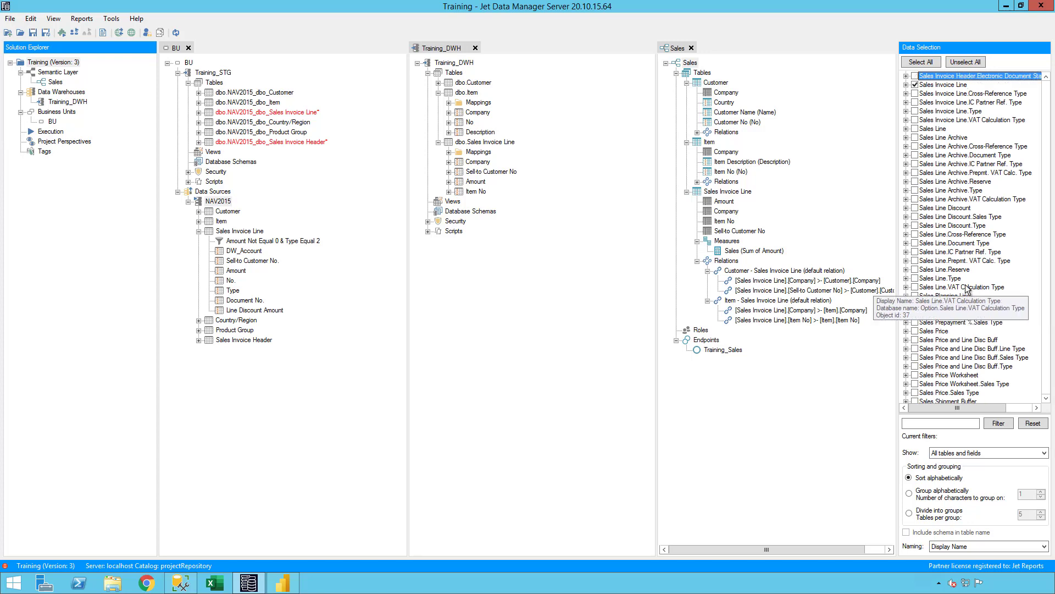
type("item")
key("Right")
key("Right")
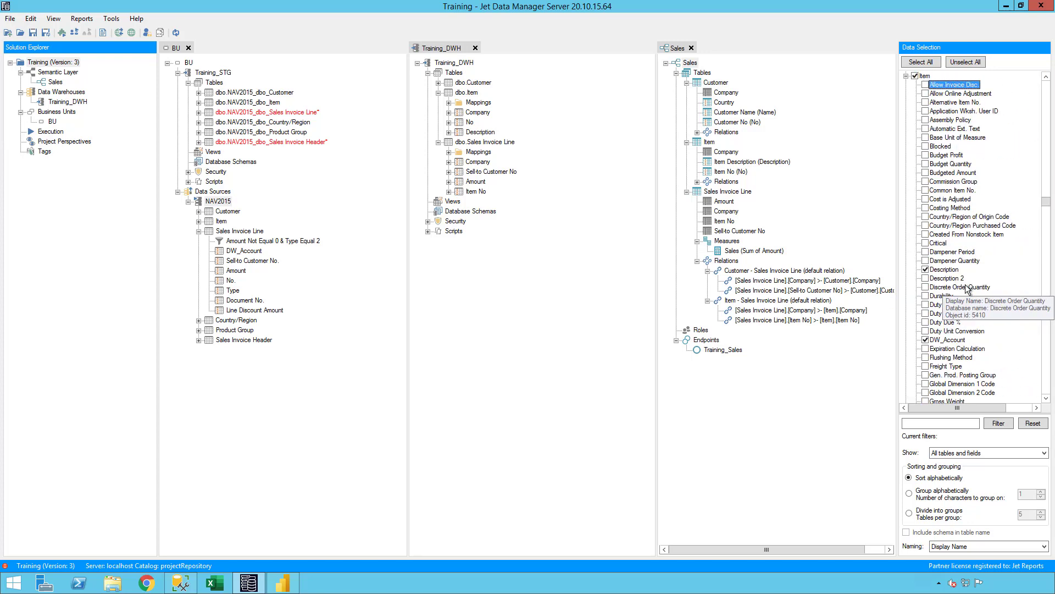
key("Left")
key("Left")
key("Down")
scroll(966, 290, "down", 3)
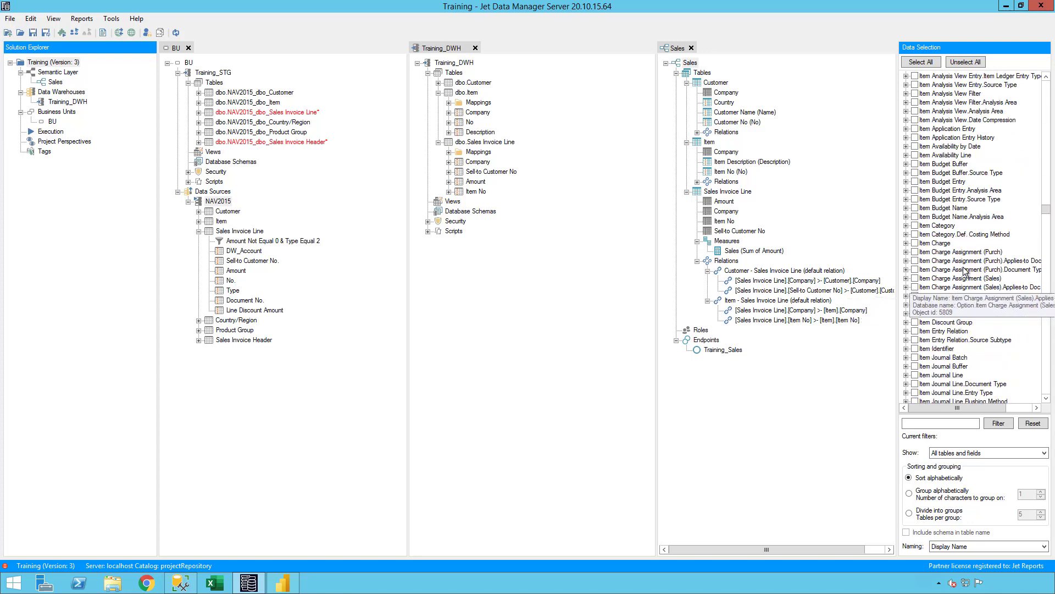
double_click(955, 227)
left_click(915, 226)
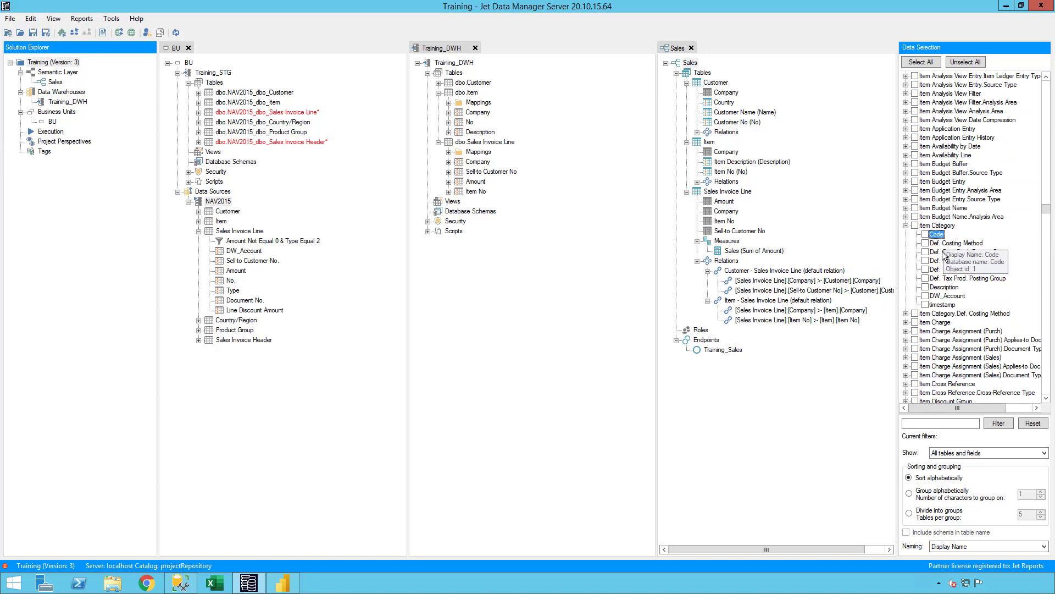
left_click(946, 288)
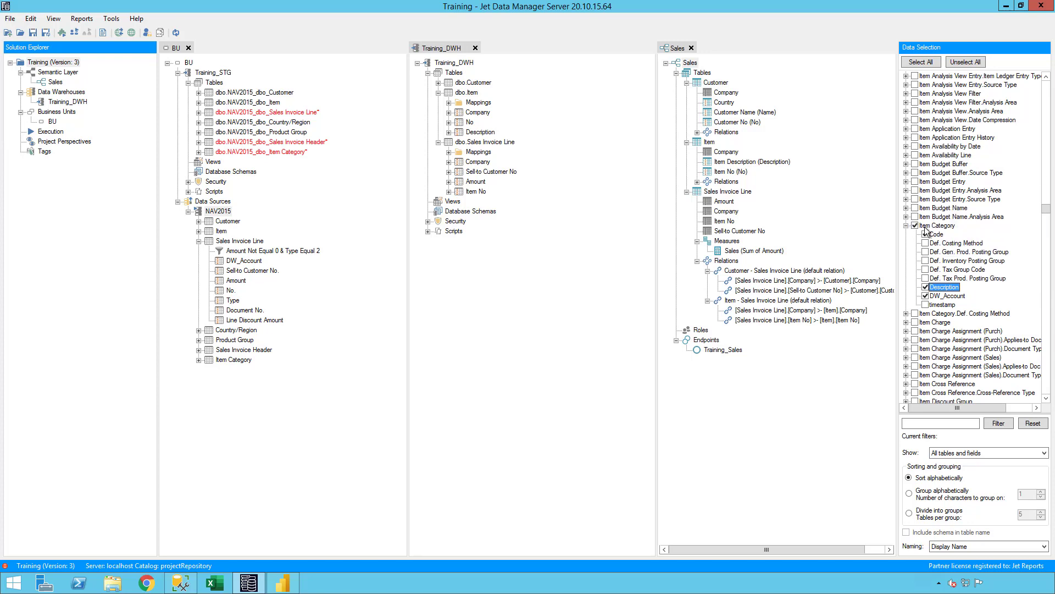
Add Item Category Code to Item and move Sales Invoice Header above Sales Invoice Line
left_click(221, 231)
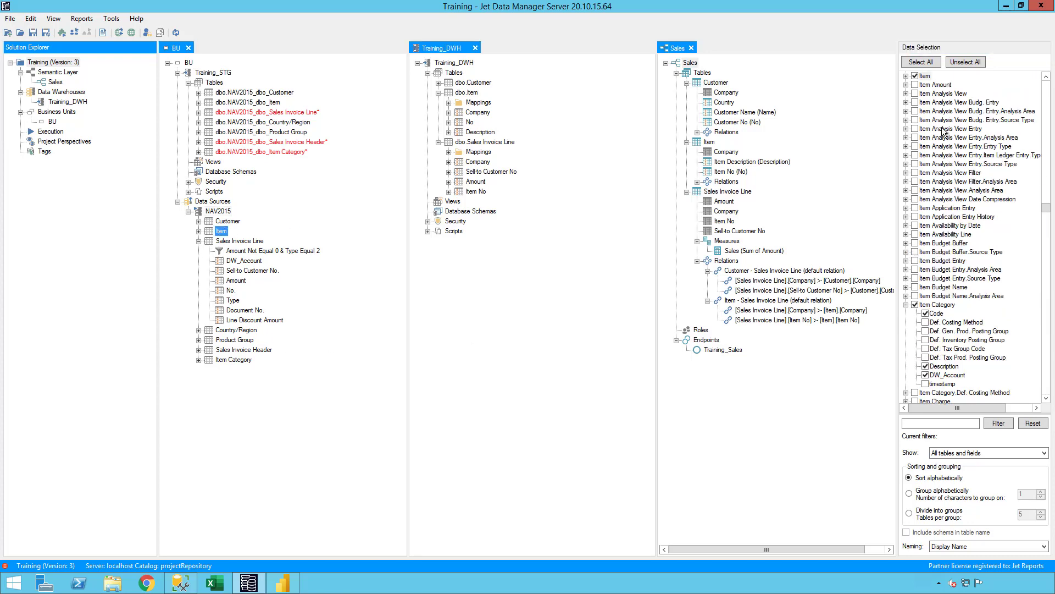
double_click(925, 76)
left_click(940, 146)
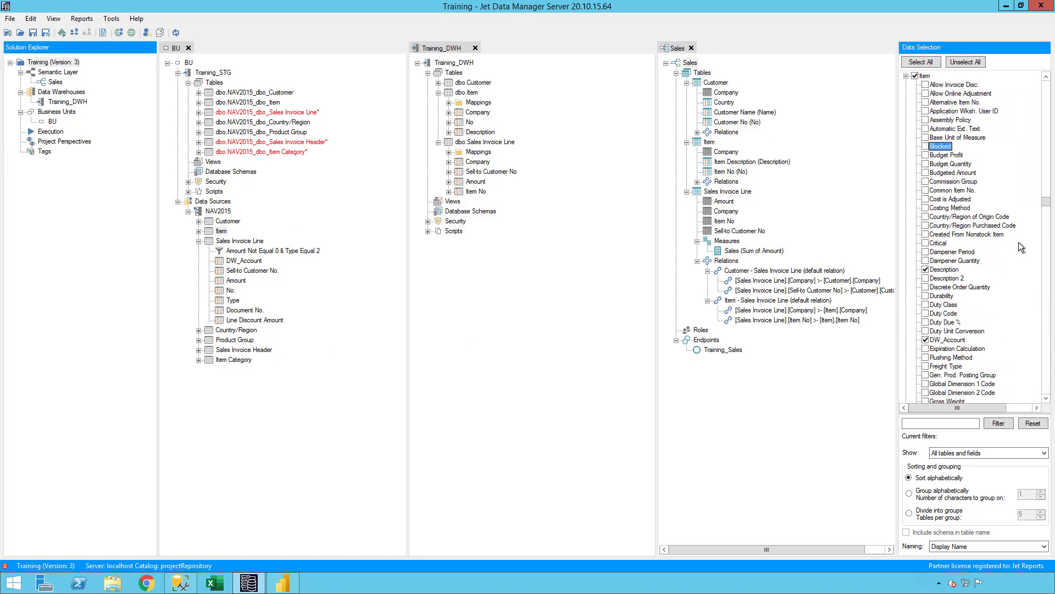
scroll(1018, 242, "down", 6)
left_click(925, 287)
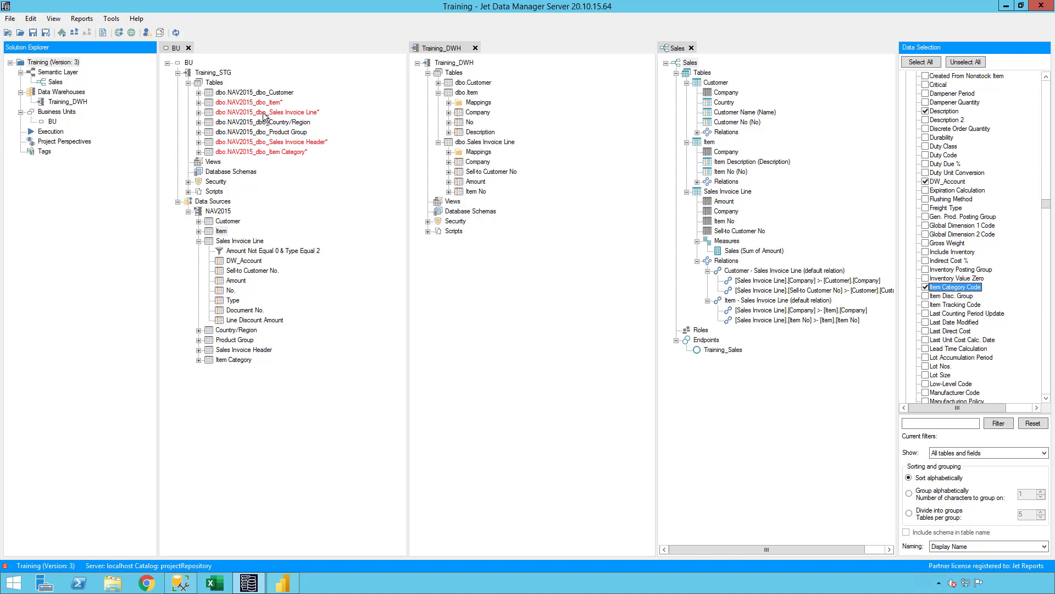
left_click_drag(251, 144, 264, 112)
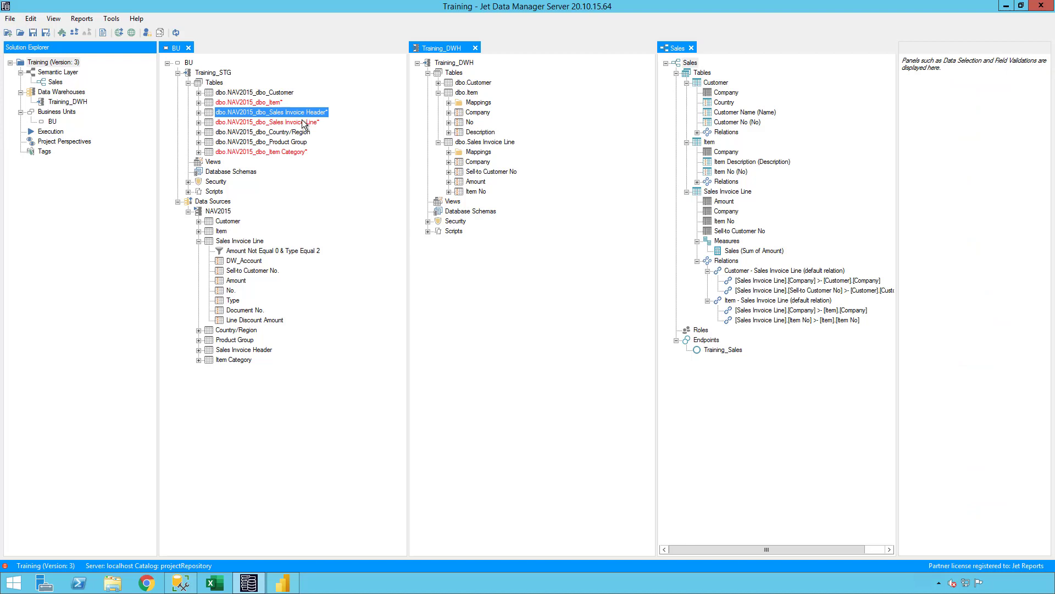
Drop Sales Invoice Header's Document Date onto Sales Invoice Line as a lookup field
double_click(274, 115)
left_click(272, 163)
double_click(269, 160)
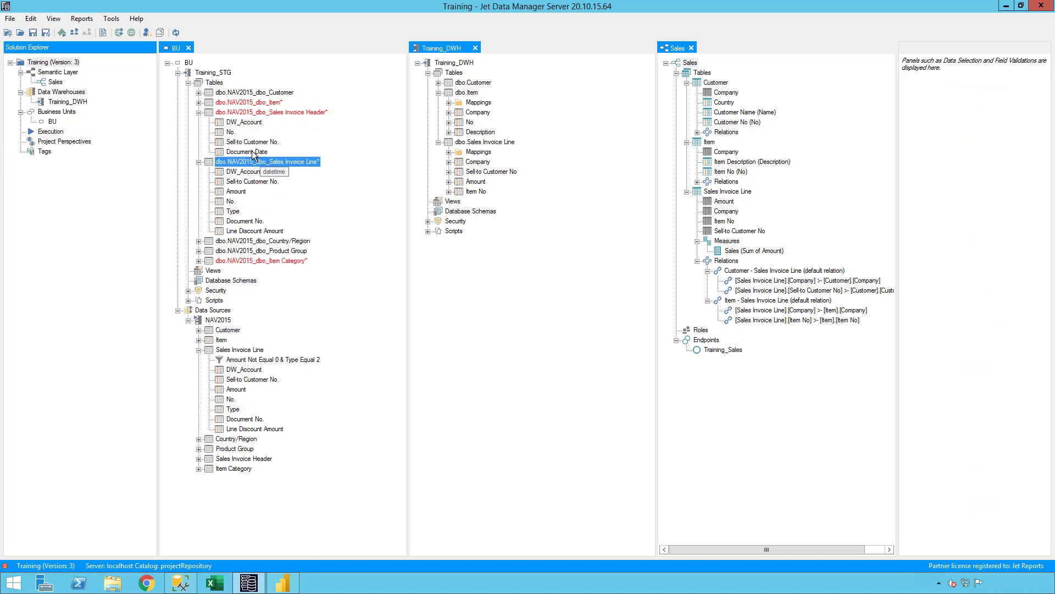
left_click_drag(253, 152, 254, 161)
left_click(551, 333)
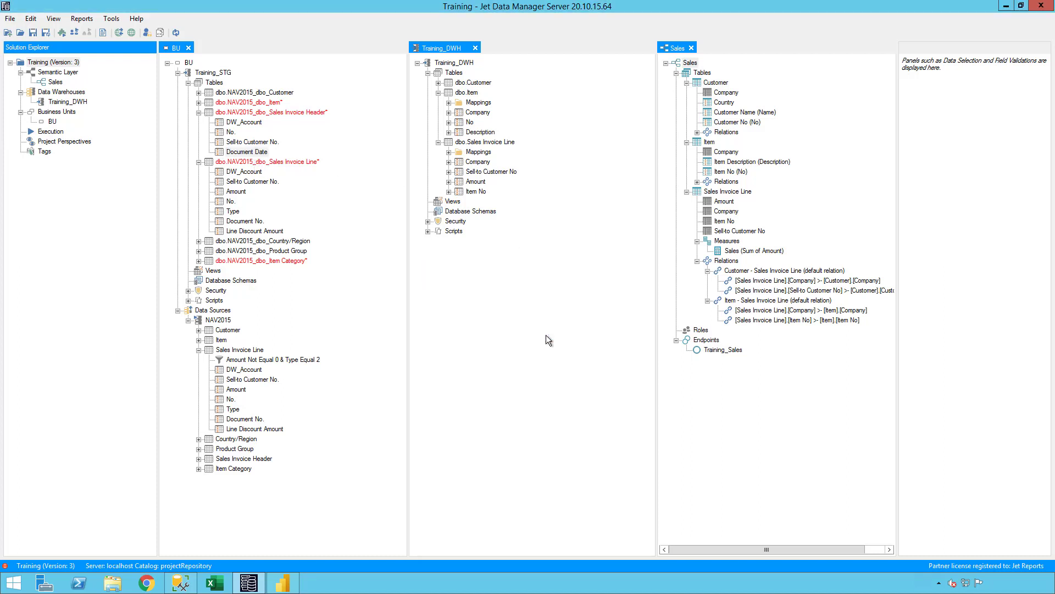
Join the lookup on DW_Account = DW_Account and No. = Document No
left_click(512, 267)
left_click(512, 285)
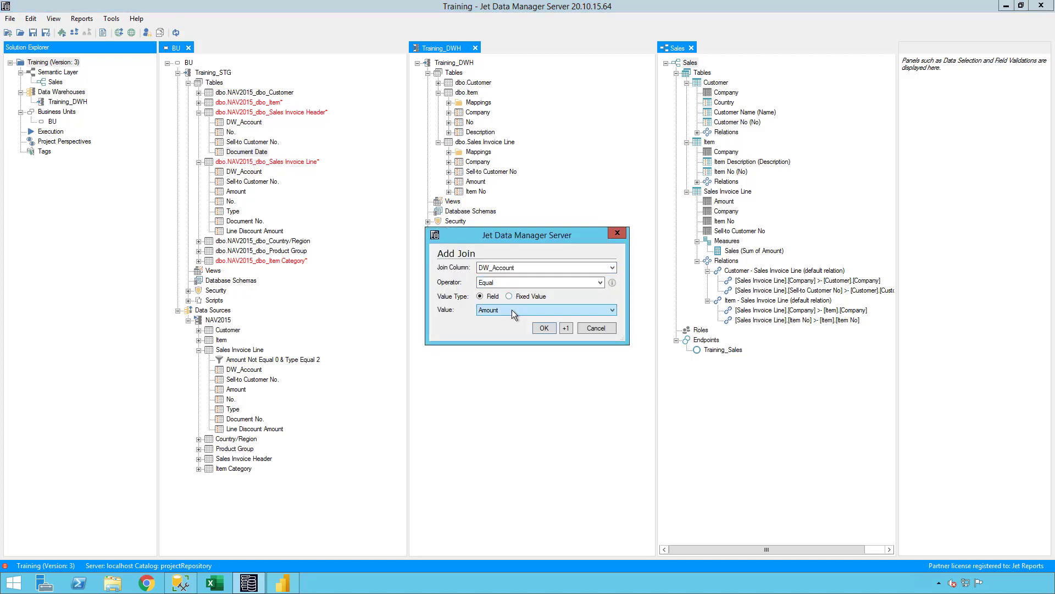
left_click(513, 310)
left_click(571, 324)
left_click(571, 327)
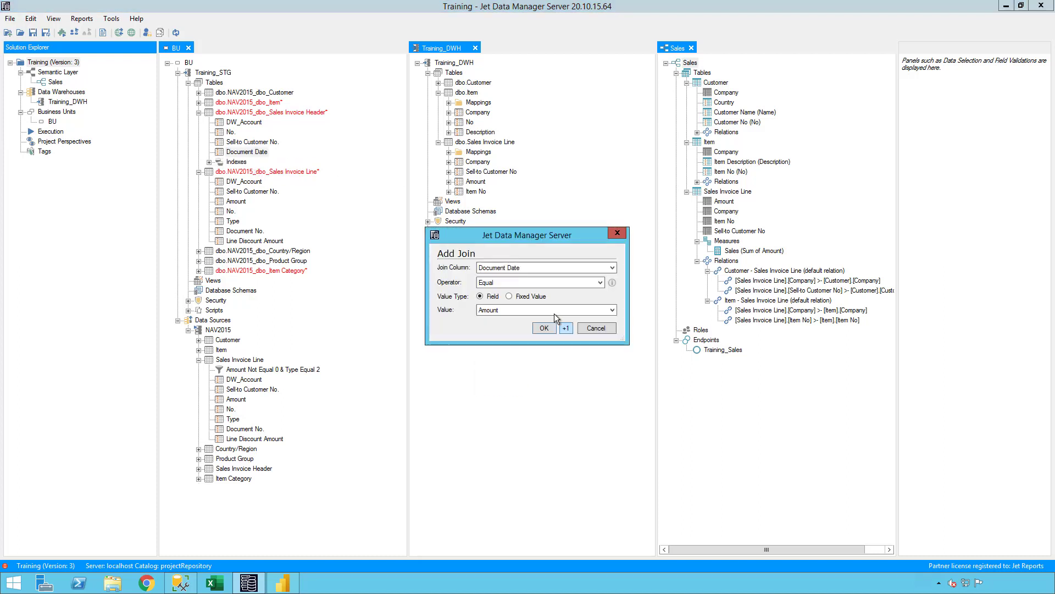
left_click(524, 272)
left_click(520, 291)
left_click(519, 308)
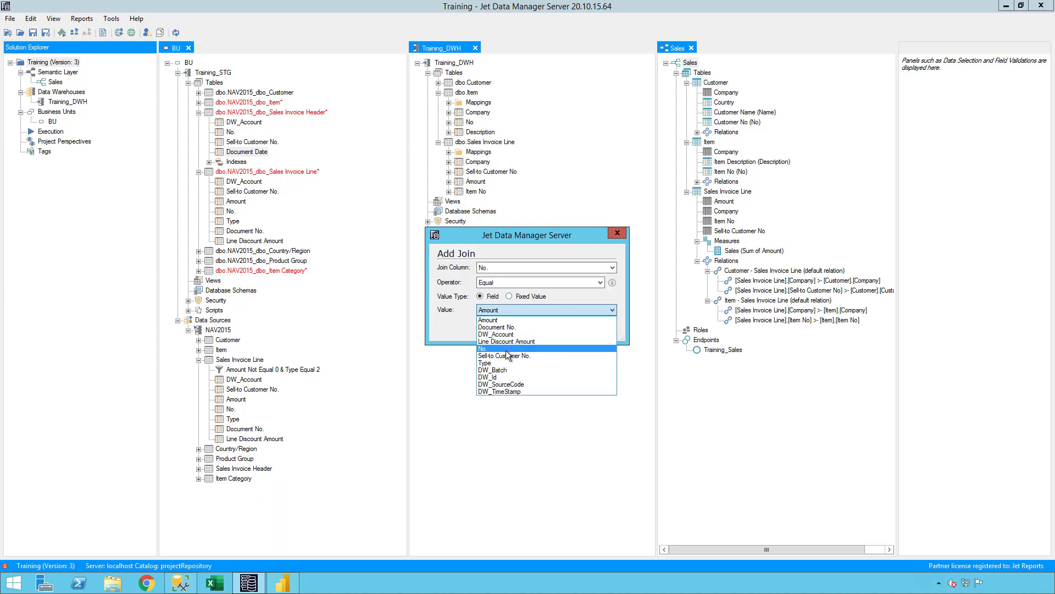
left_click(509, 327)
left_click(542, 329)
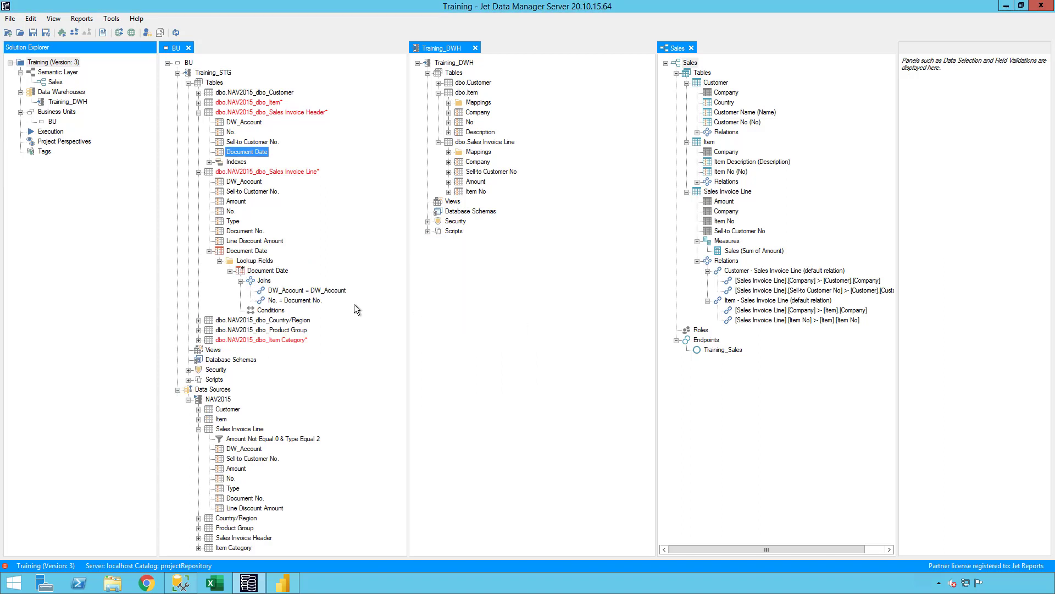
left_click(199, 172)
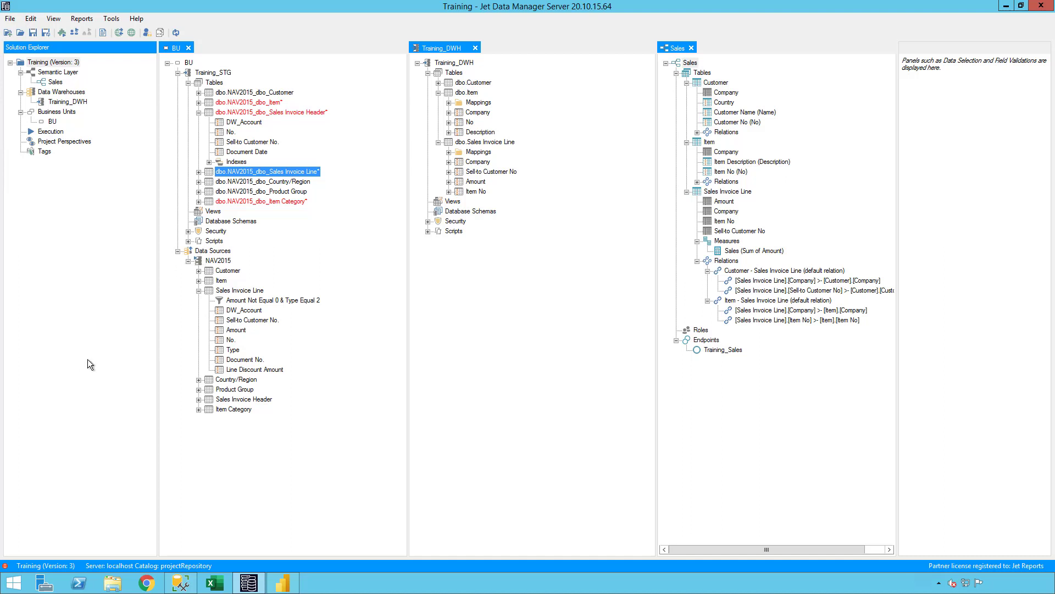
Place Item Category under Customer and drop its Description onto Item as a lookup
left_click(266, 202)
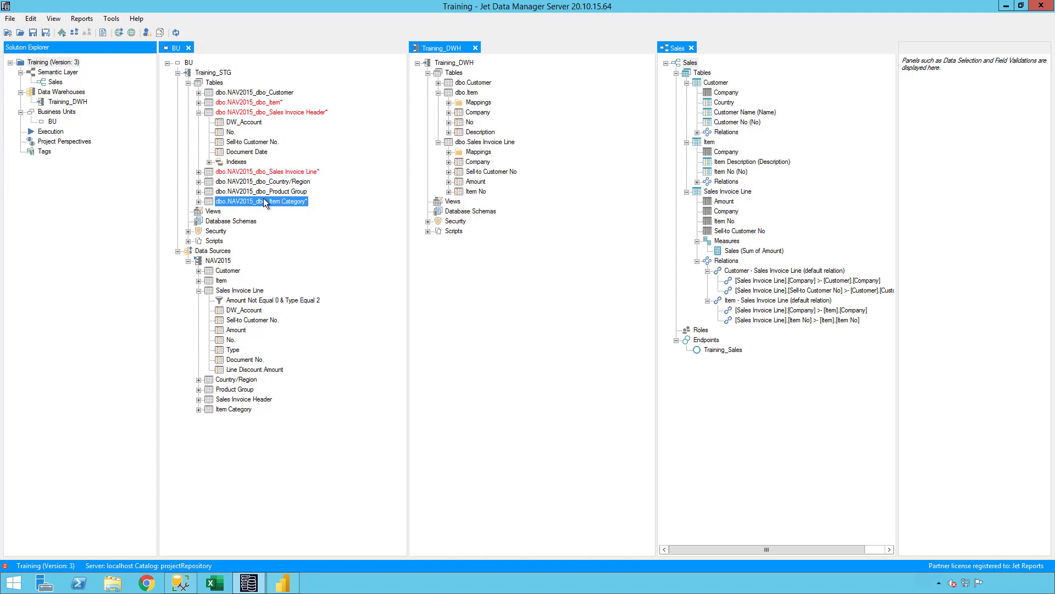
left_click_drag(265, 101, 265, 102)
double_click(264, 103)
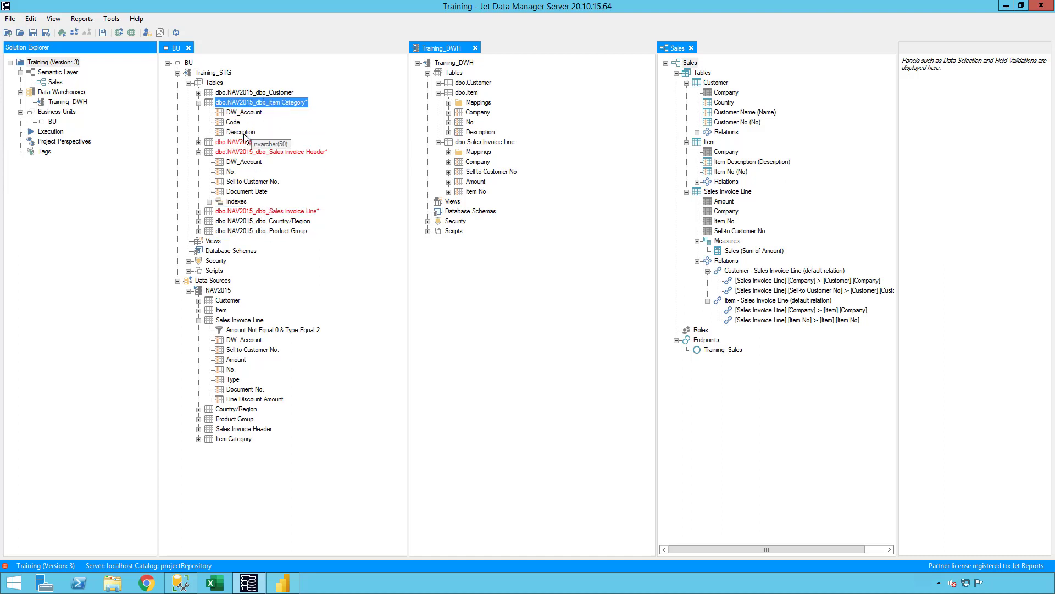
left_click_drag(244, 136, 250, 143)
left_click(545, 331)
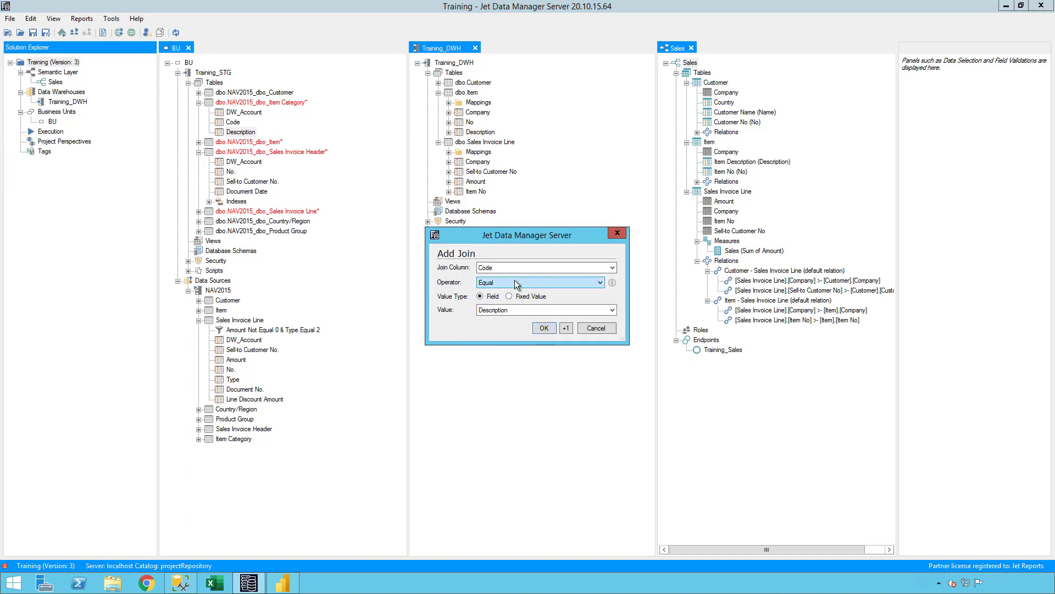
Join the lookup on DW_Account = DW_Account and Code = Item Category Code
left_click(514, 313)
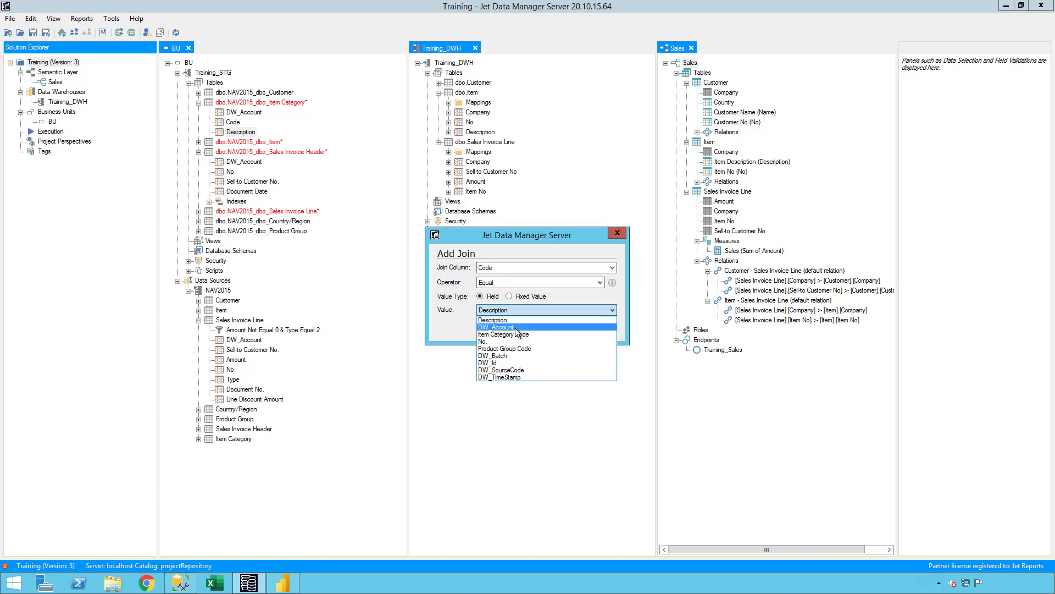
left_click(515, 328)
left_click(507, 268)
left_click(507, 289)
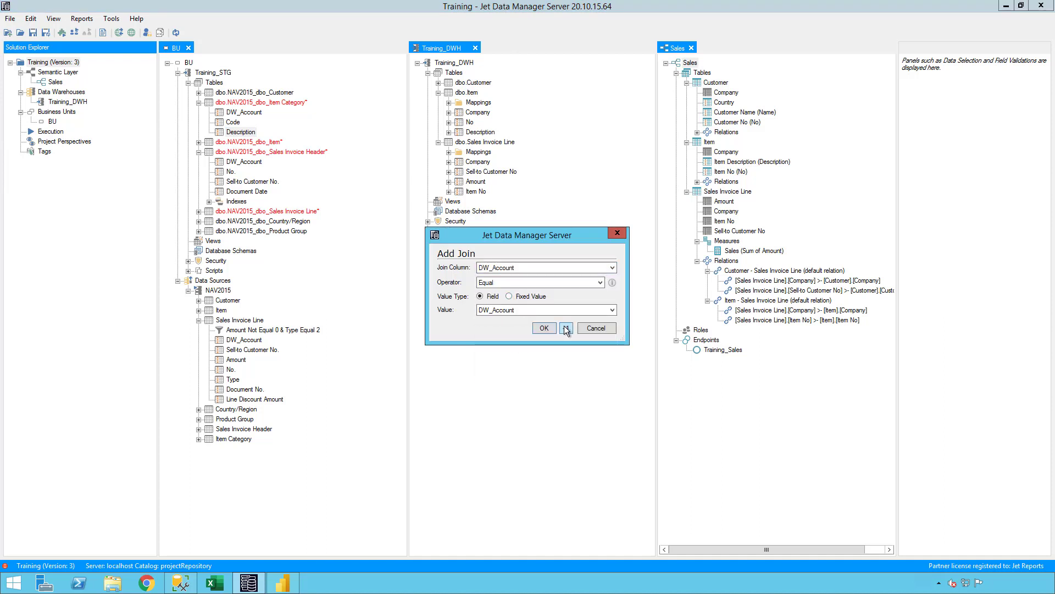
left_click(567, 328)
left_click(513, 267)
left_click(509, 277)
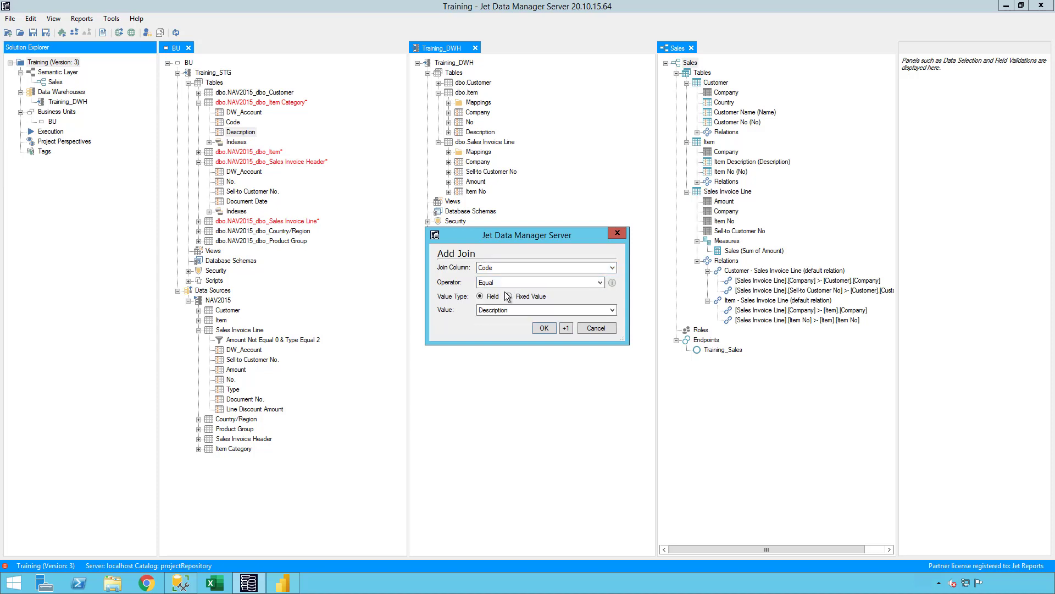
left_click(503, 310)
left_click(510, 336)
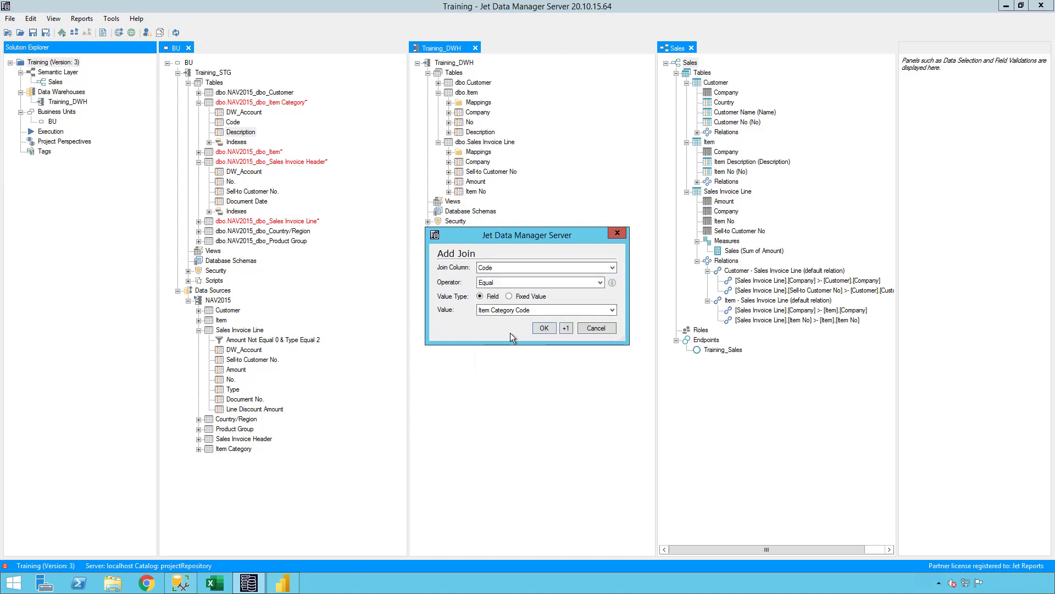
left_click(544, 328)
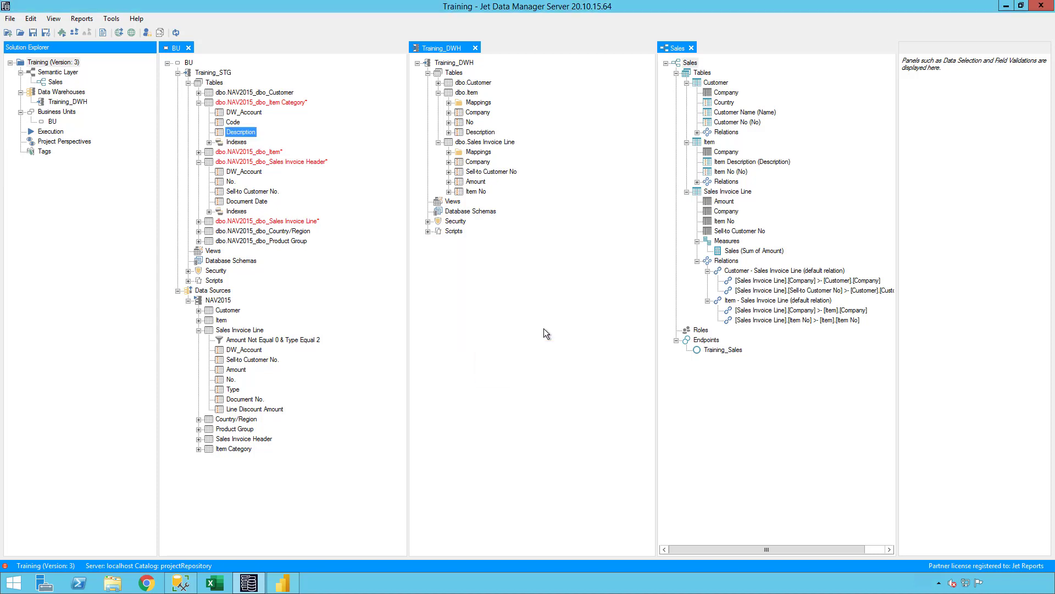
Rename the Description2 lookup field to Item Category Description
left_click(199, 152)
left_click(242, 211)
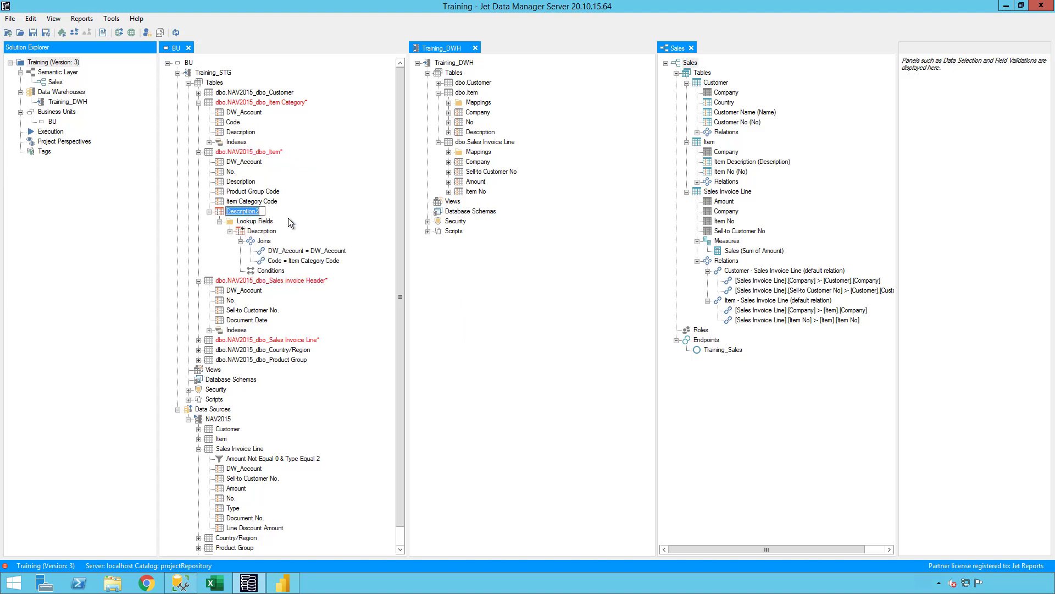
key("Home")
type("I")
key("BackSpace")
type("Item Cate")
key("BackSpace")
key("Return")
left_click(209, 211)
left_click(200, 153)
left_click(200, 162)
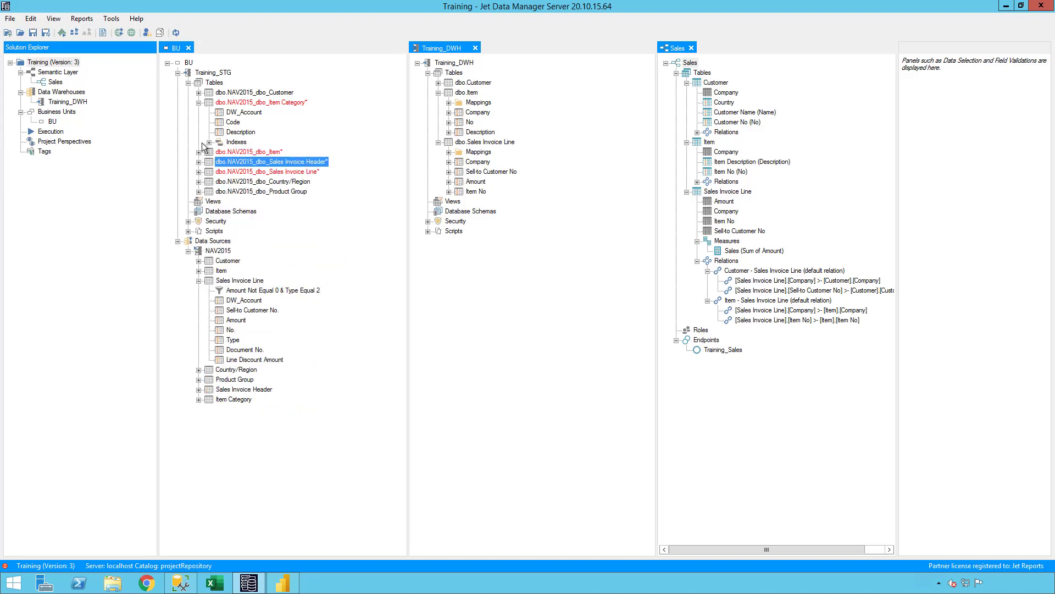
Place Product Group under Item Category and add its Description as a lookup on Item
left_click(199, 103)
left_click(330, 221)
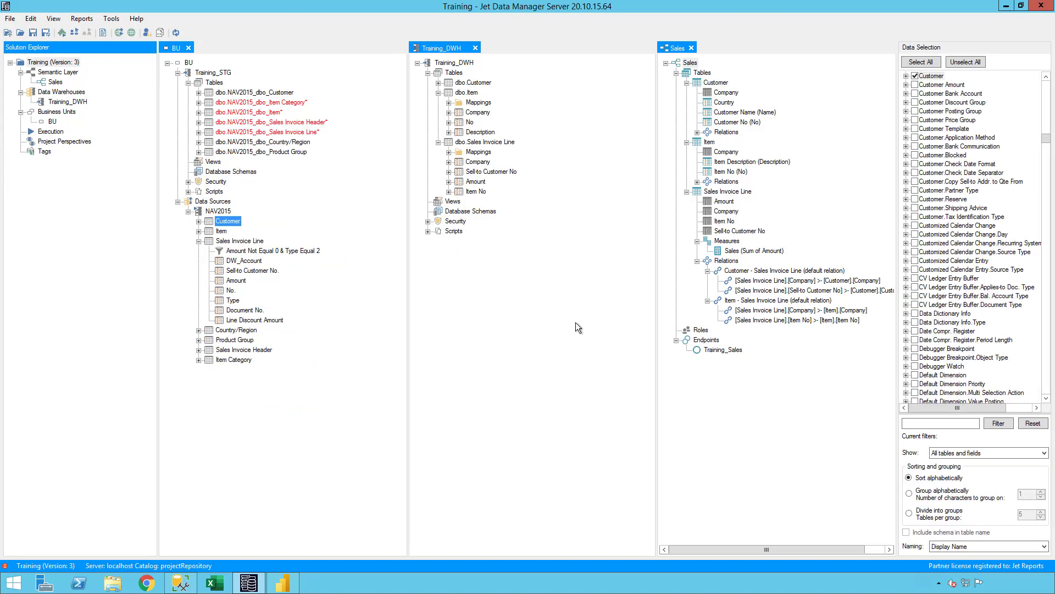
mouse_move(258, 153)
left_mouse_down()
mouse_move(272, 111)
mouse_move(257, 153)
left_mouse_up()
double_click(275, 113)
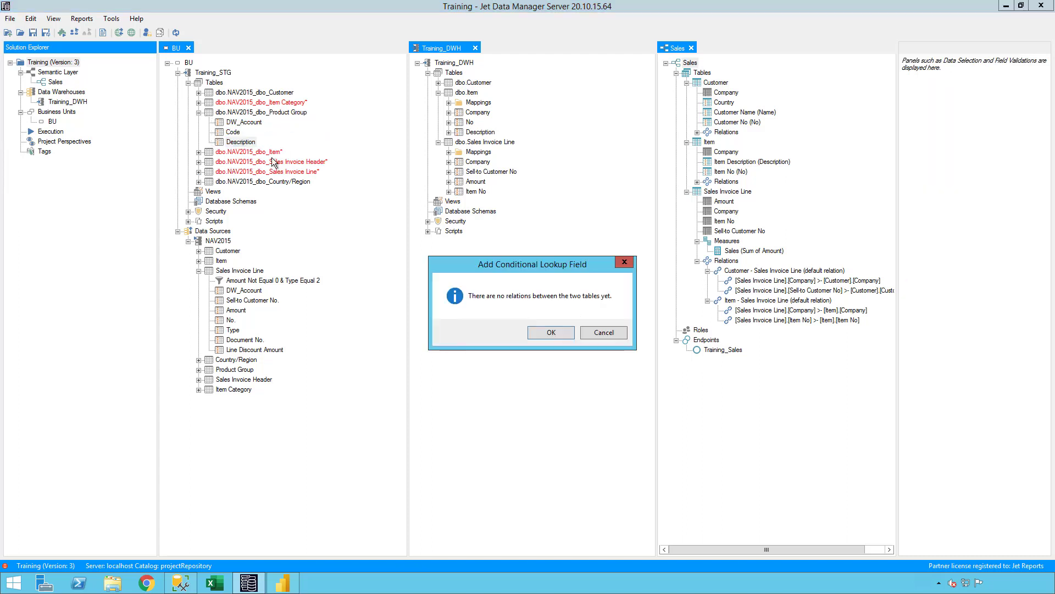
left_click(545, 335)
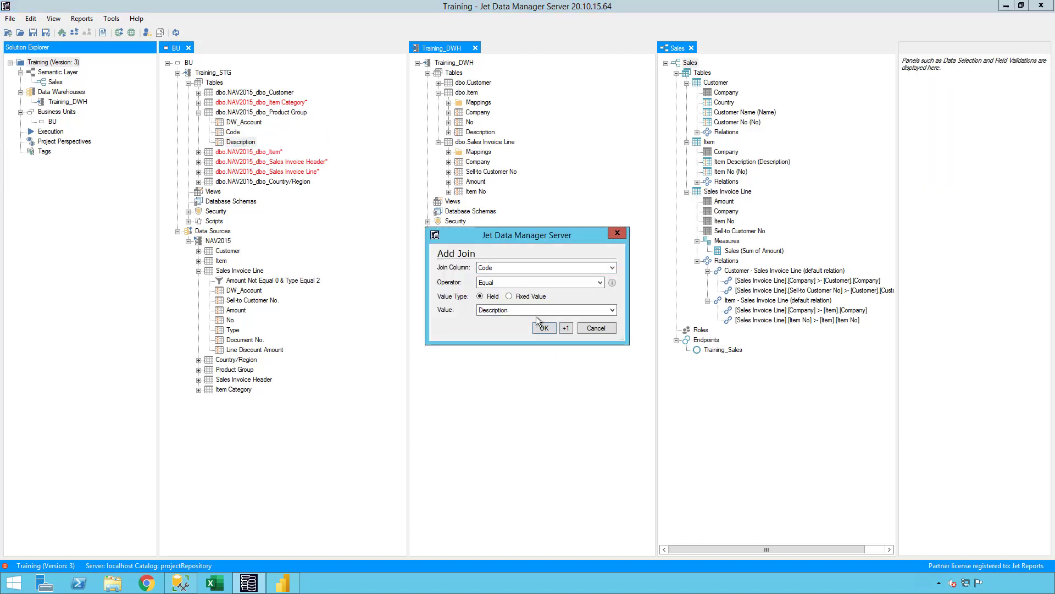
Join the lookup on Code = Product Group Code and DW_Account = DW_Account
left_click(536, 311)
left_click(532, 333)
left_click(538, 311)
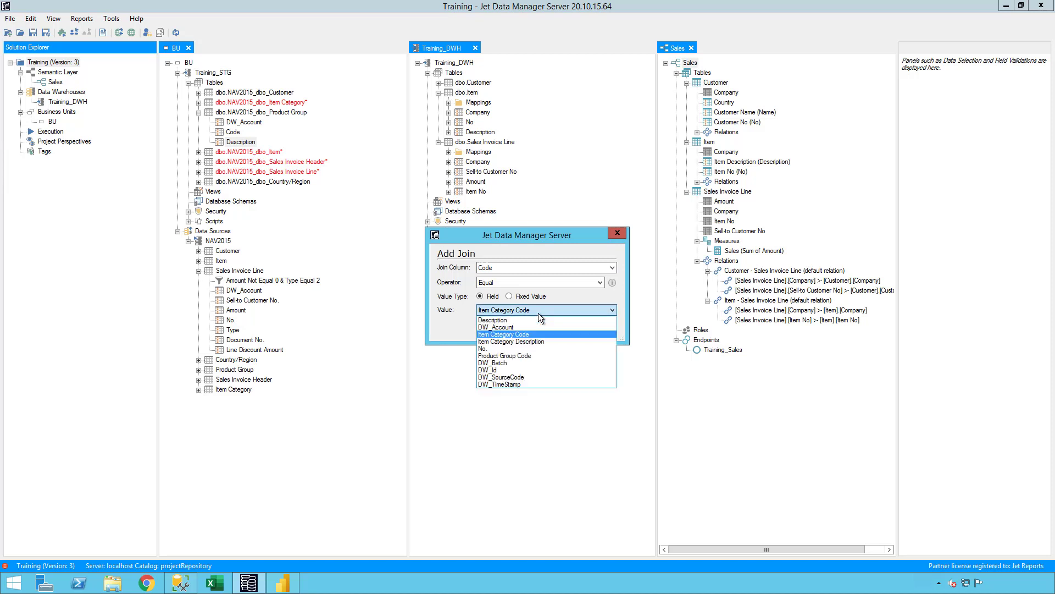
left_click(532, 355)
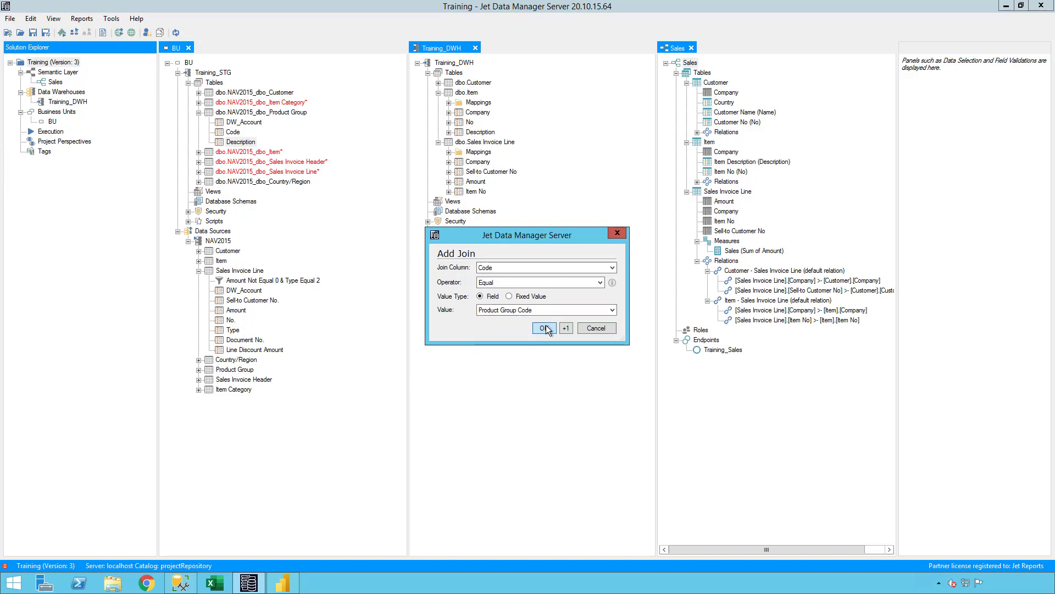
left_click(566, 329)
left_click(530, 268)
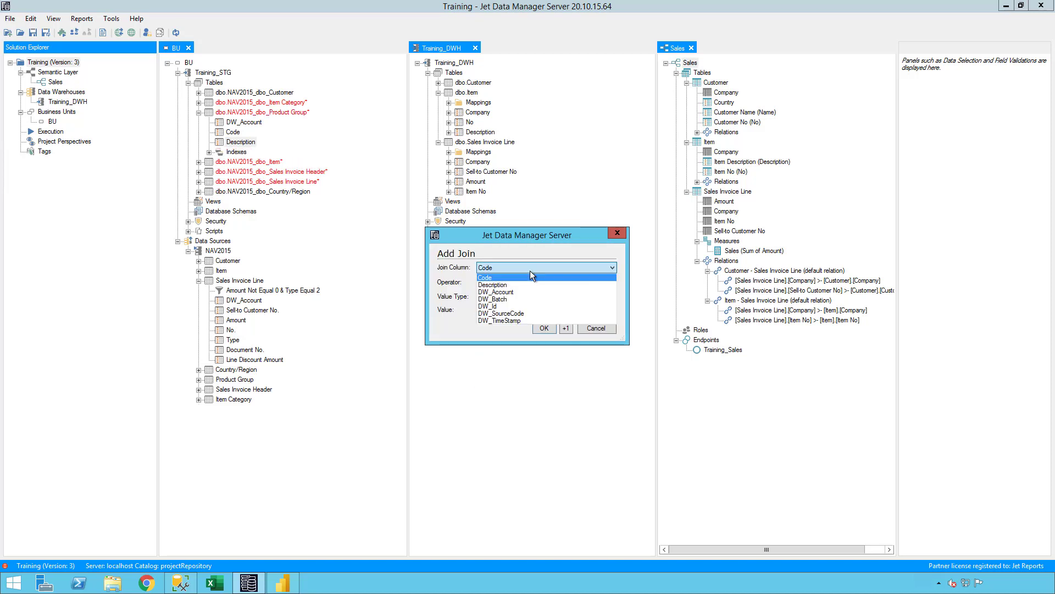
left_click(527, 294)
left_click(527, 310)
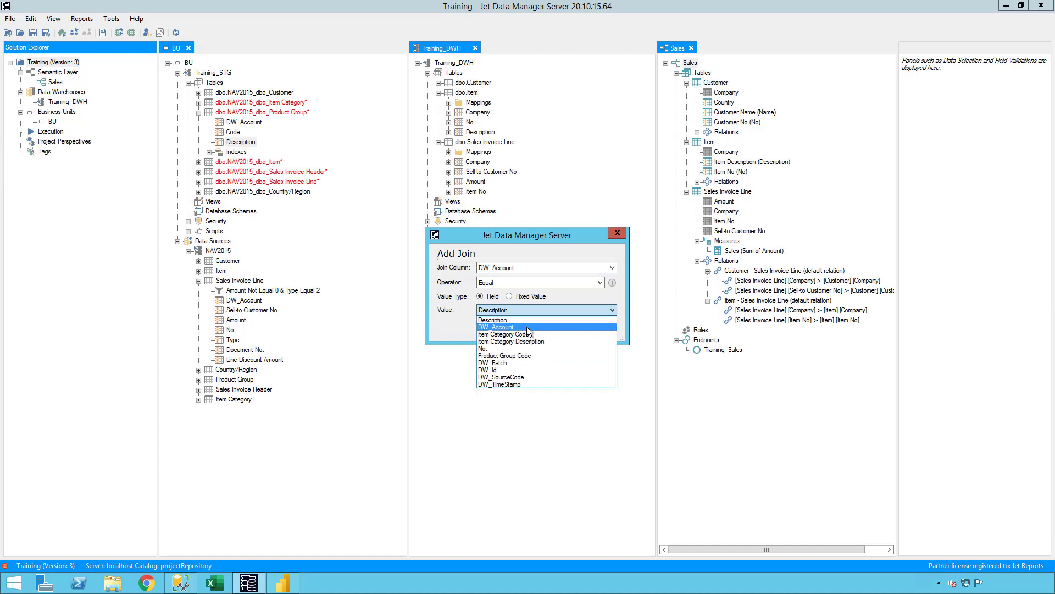
left_click(527, 326)
left_click(540, 328)
Rename the Description2 lookup field to Product Group Description
left_click(202, 161)
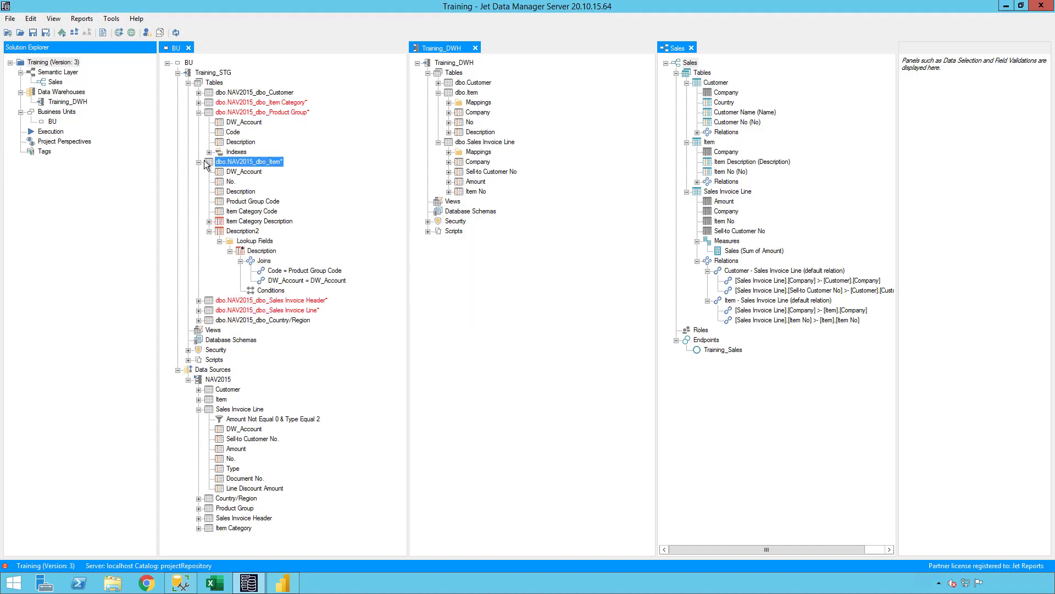
left_click(240, 231)
key("F2")
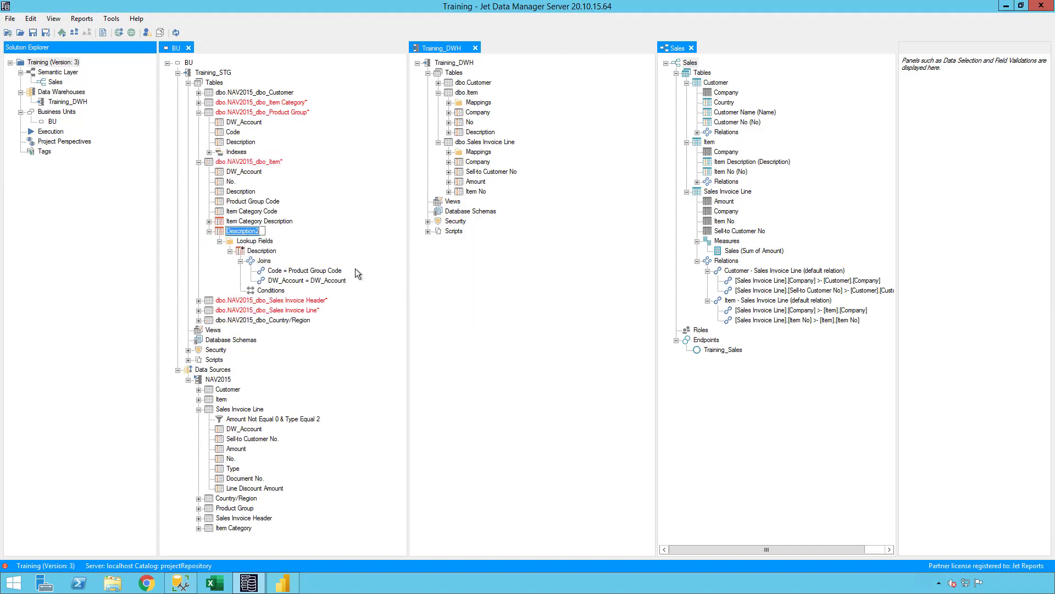
key("End")
key("BackSpace")
key("Home")
type("Product Grou")
type("p")
key("Return")
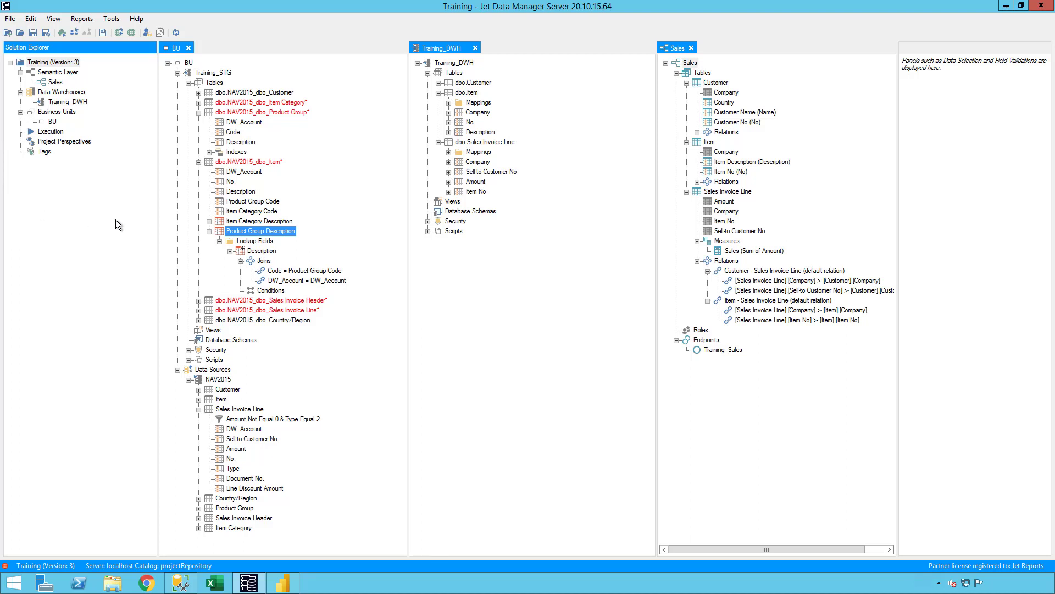
Add Country/Region's Name as a lookup on Customer, joined DW_Account = DW_Account
left_click(196, 158)
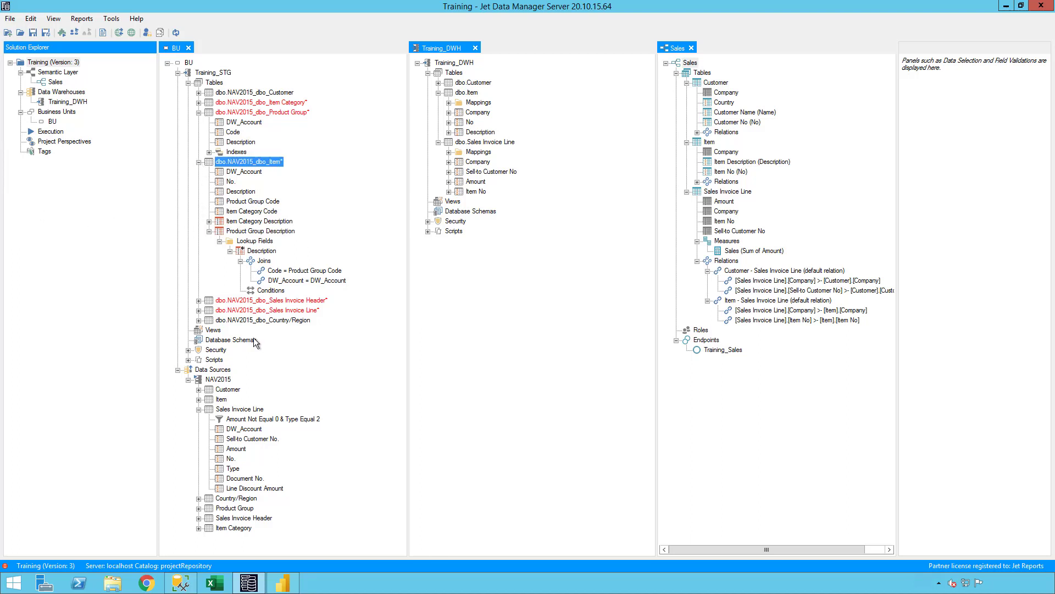
left_click_drag(263, 321, 235, 136)
left_click(604, 332)
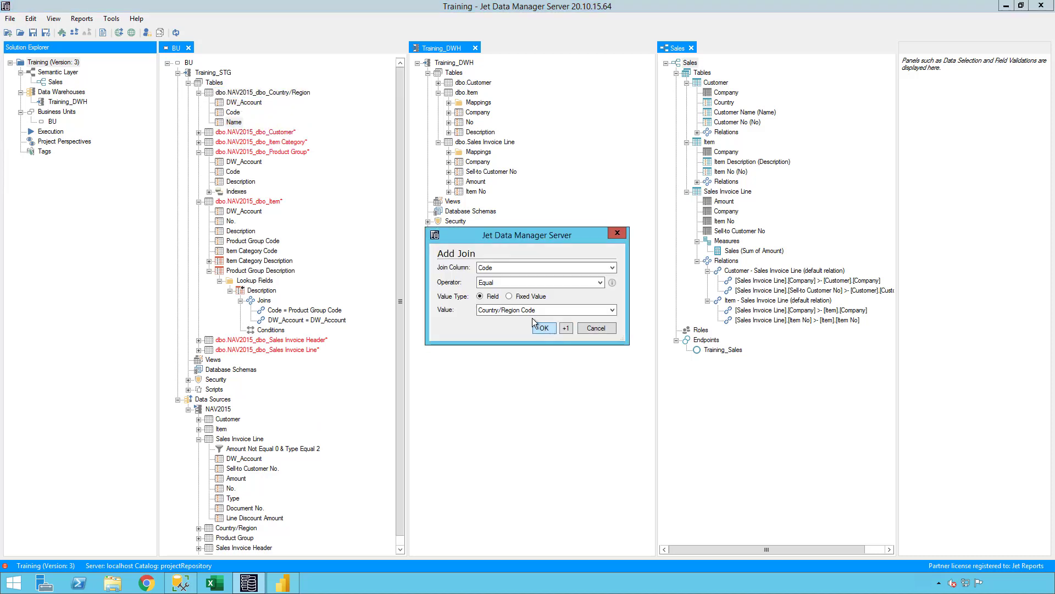
left_click(512, 269)
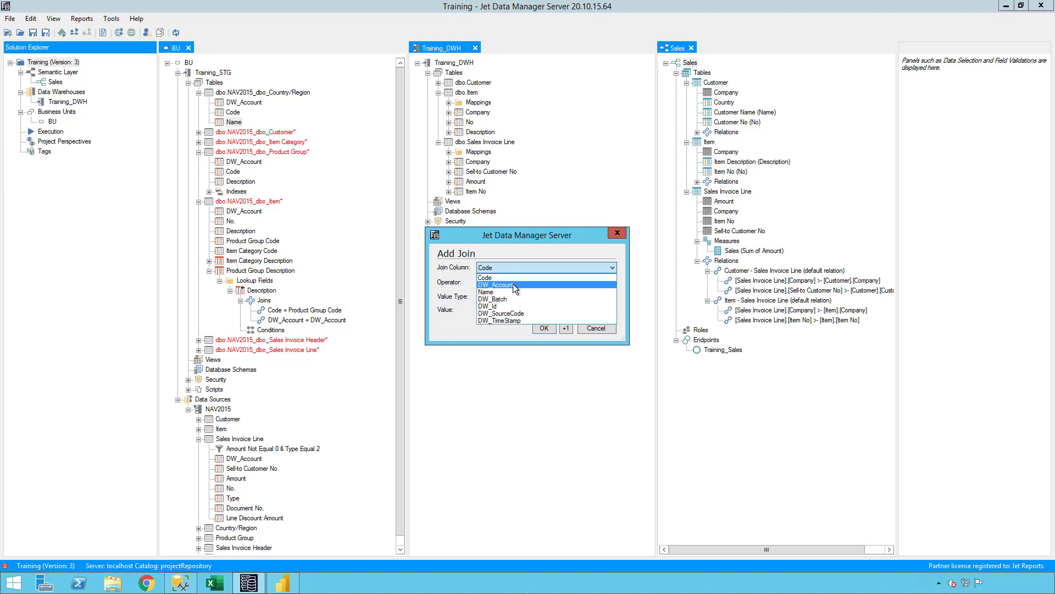
left_click(513, 285)
left_click(512, 310)
left_click(569, 332)
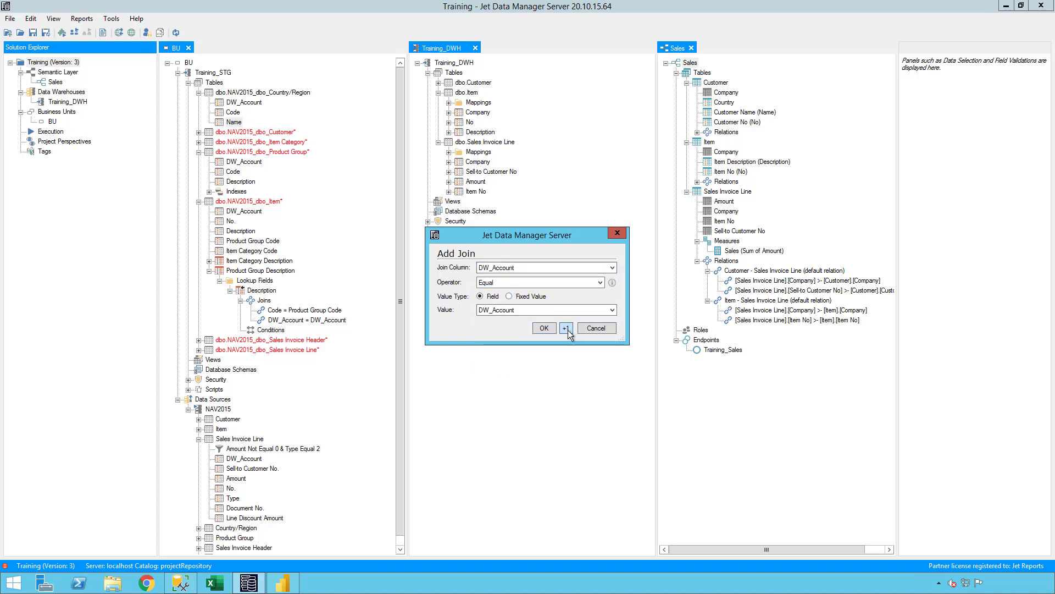
left_click(537, 327)
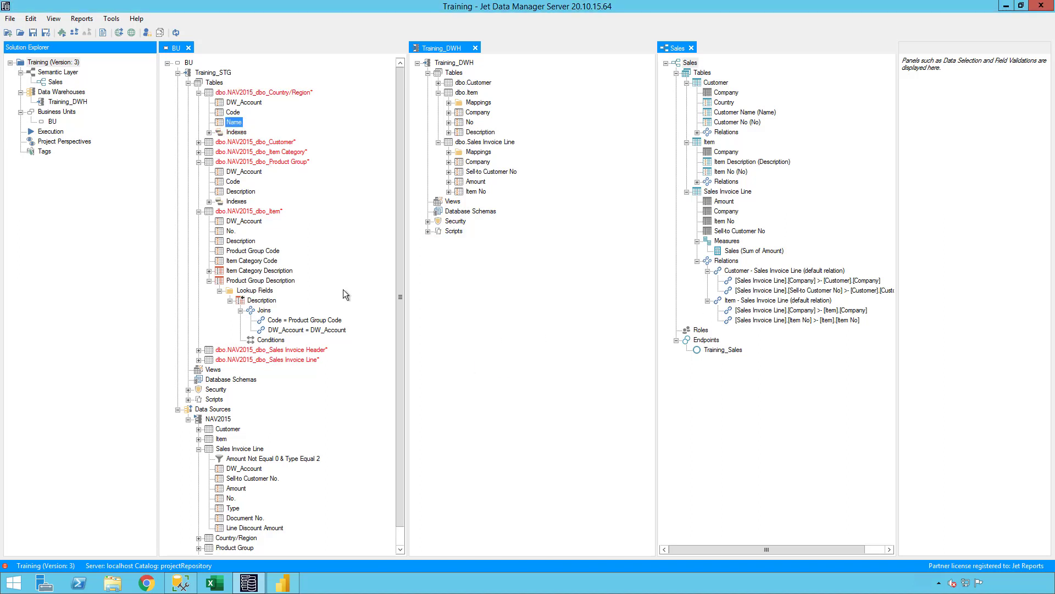
Rename the Name2 lookup field on Customer to Country Name
left_click(198, 142)
left_click(231, 192)
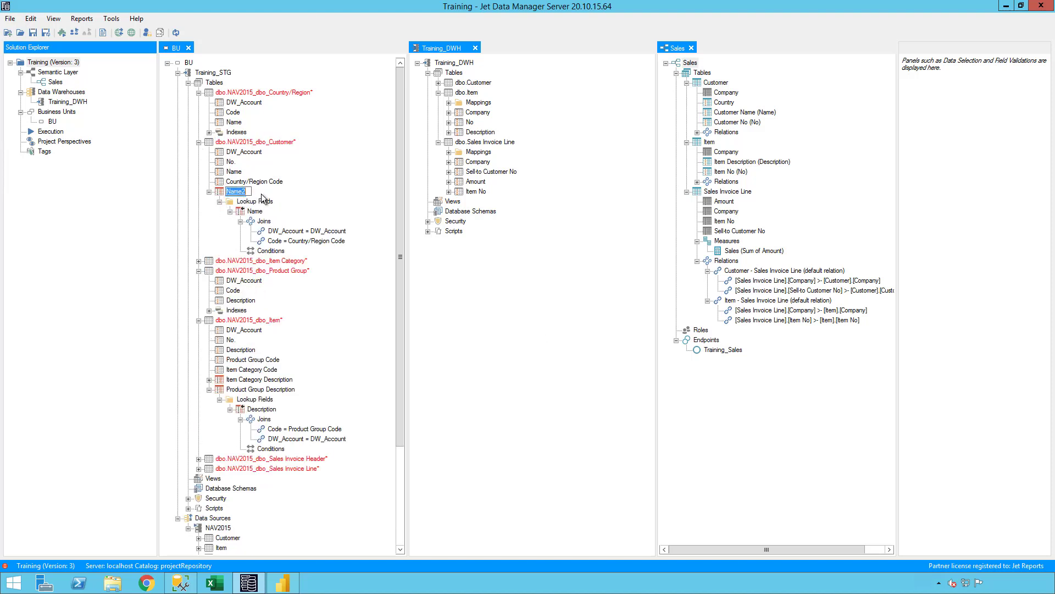
type("Country")
key("BackSpace")
key("Return")
left_click(199, 142)
left_click(198, 142)
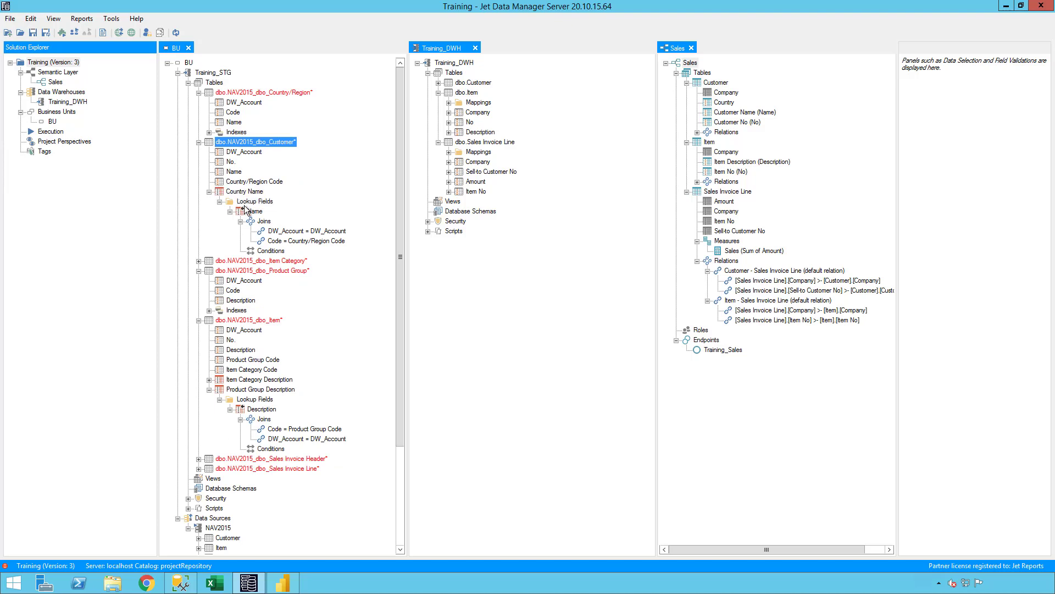
left_click(209, 192)
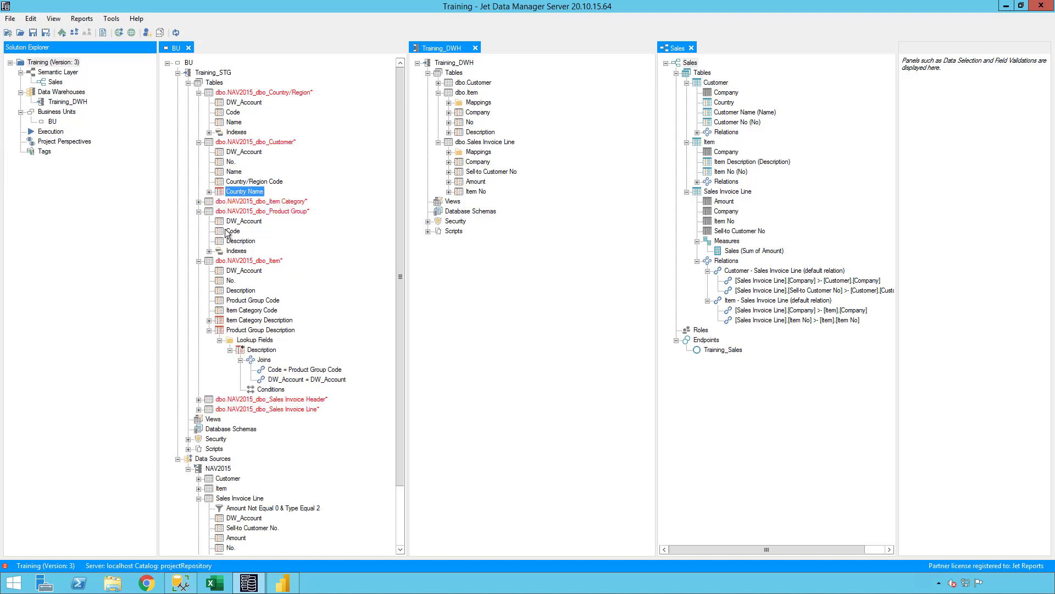
Check Currency Code in the Customer source fields to add it to staging
left_click(230, 479)
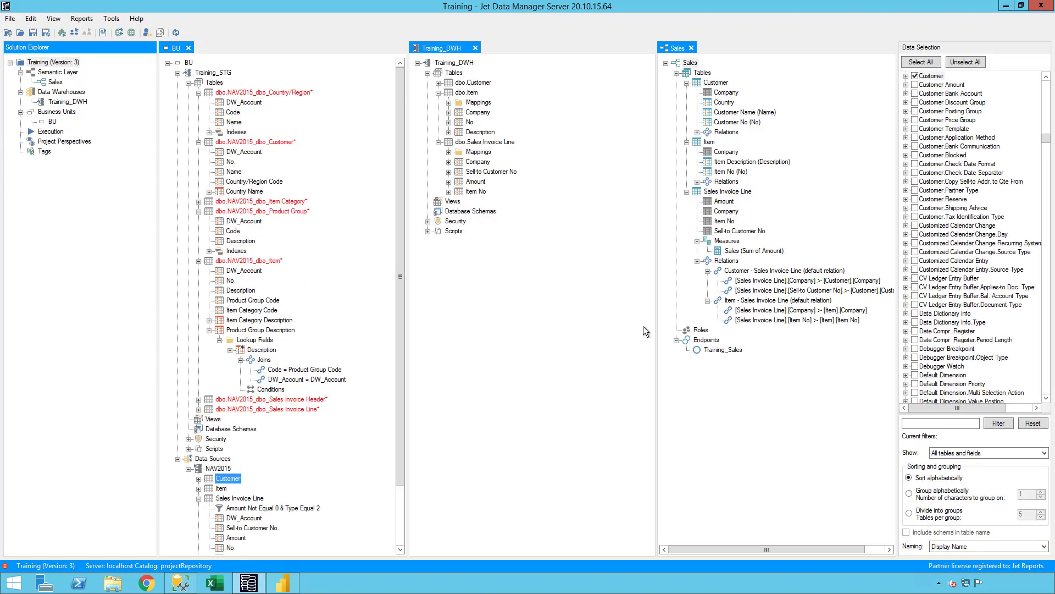
double_click(934, 77)
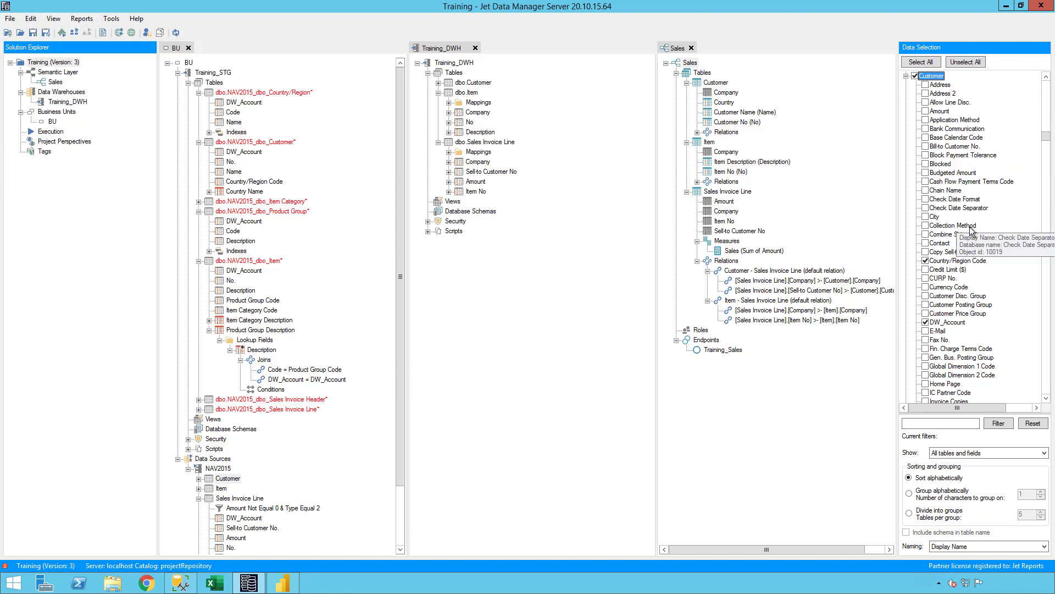
left_click(965, 288)
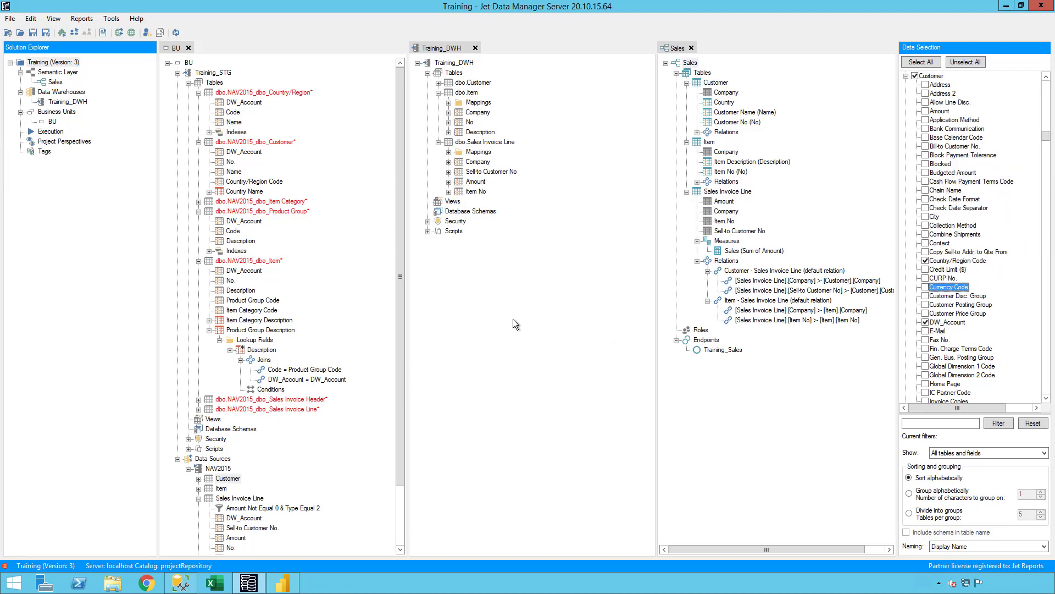
Give Currency Code a Fixed value transformation of 'USD'
left_click(233, 202)
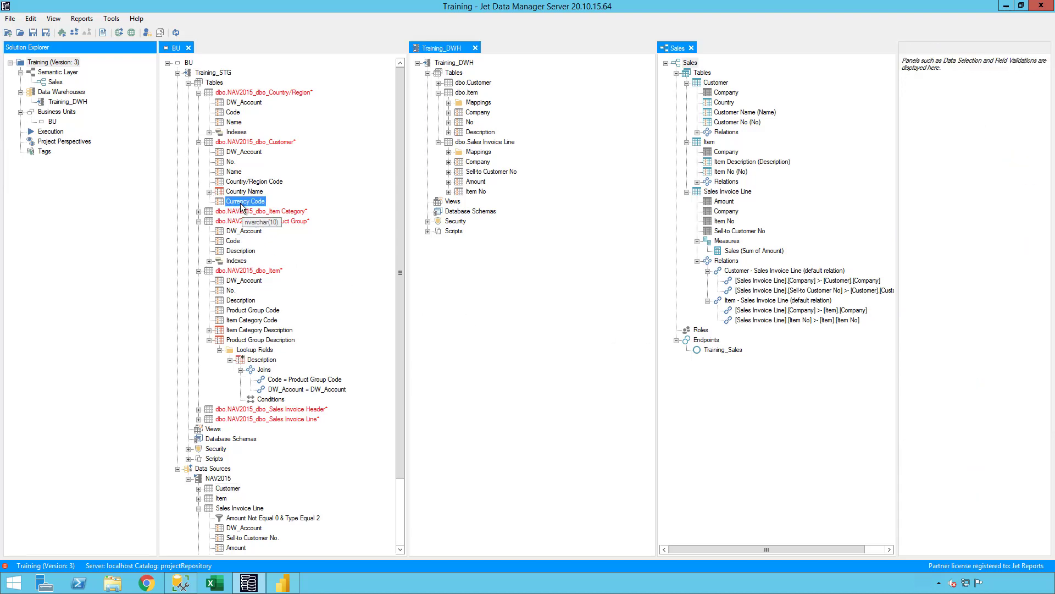
right_click(241, 206)
left_click(292, 241)
left_click(975, 511)
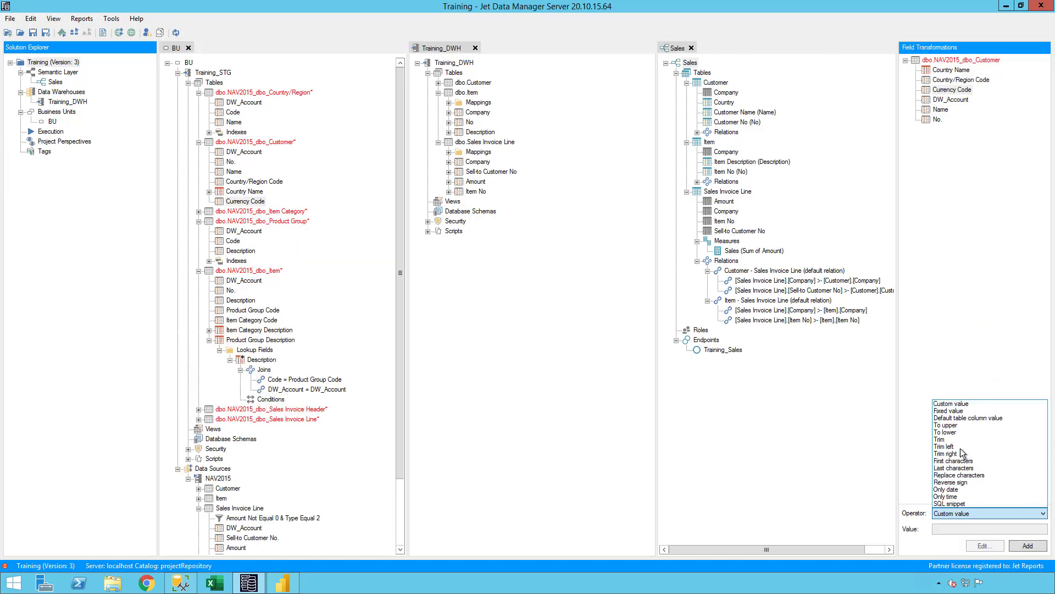
left_click(959, 411)
left_click(976, 530)
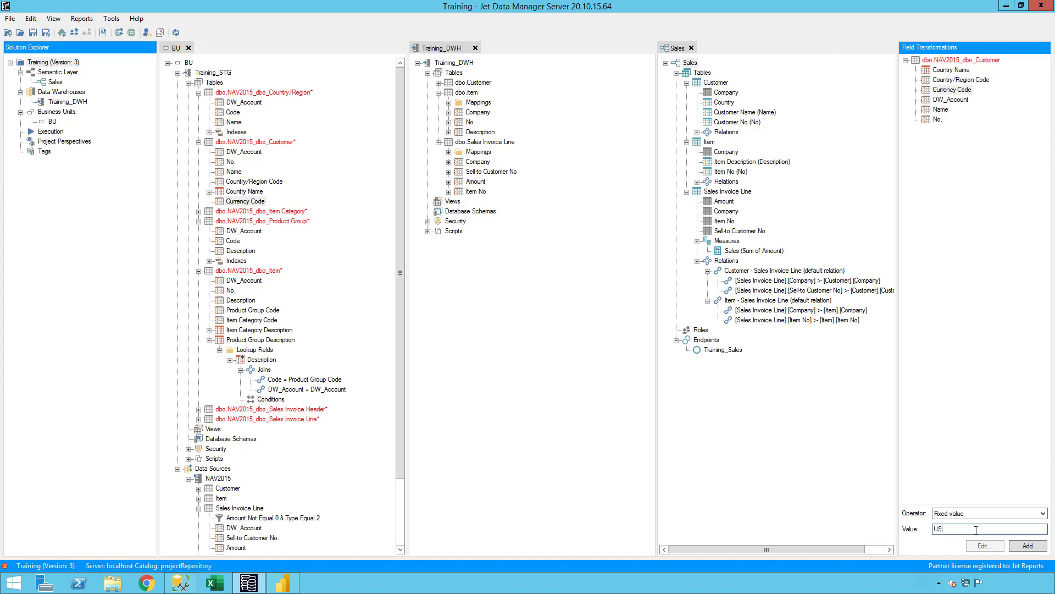
left_click(1023, 537)
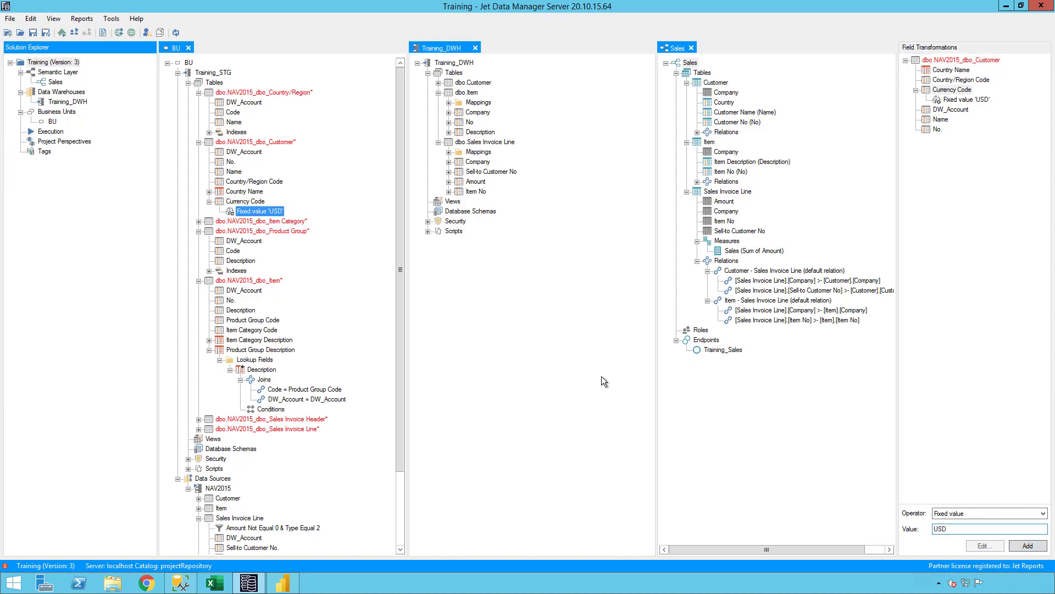
left_click(259, 211)
Add the condition Country/Region Code Equal 'US' to the Fixed value 'USD' transformation
right_click(264, 211)
left_click(301, 233)
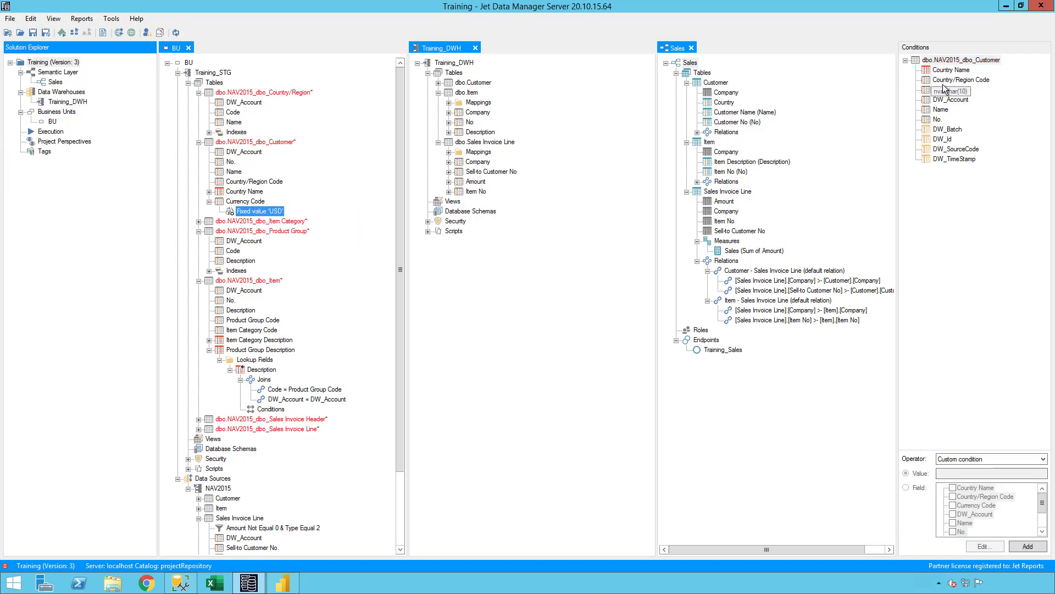
left_click(937, 80)
left_click(991, 458)
left_click(960, 342)
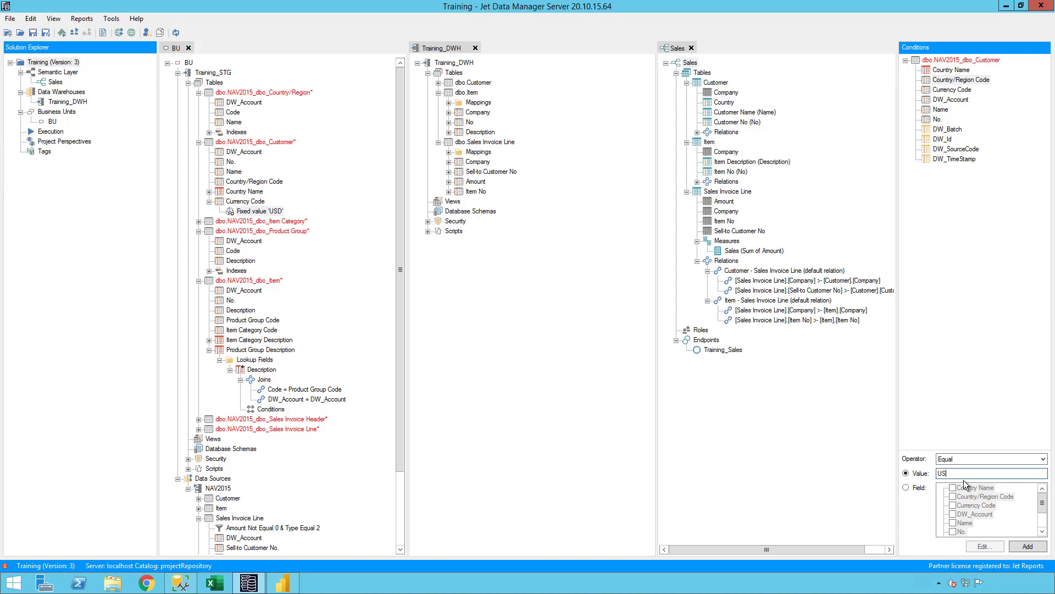
left_click(1017, 544)
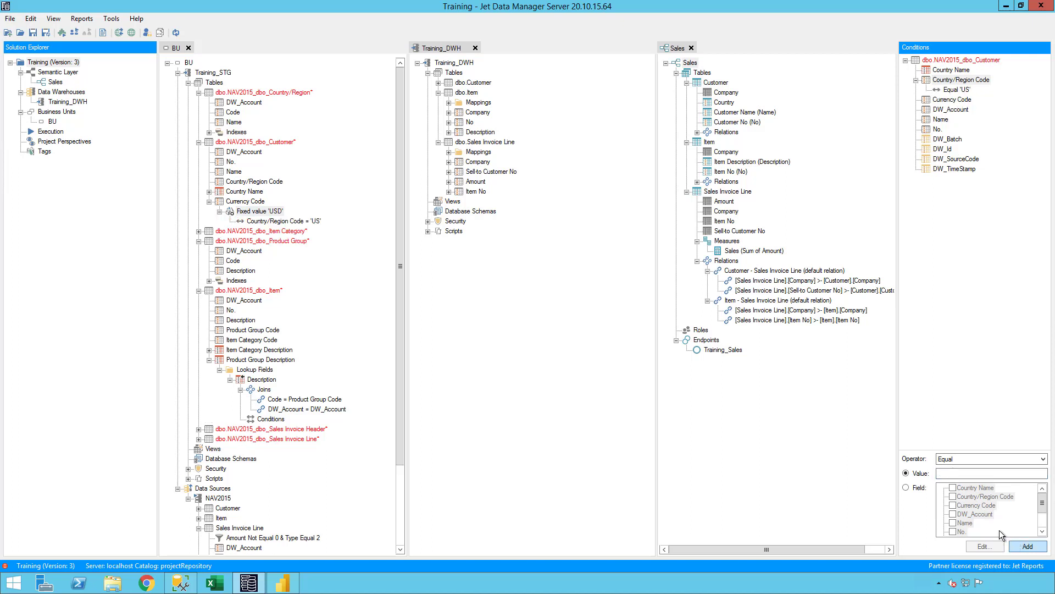
left_click(299, 270)
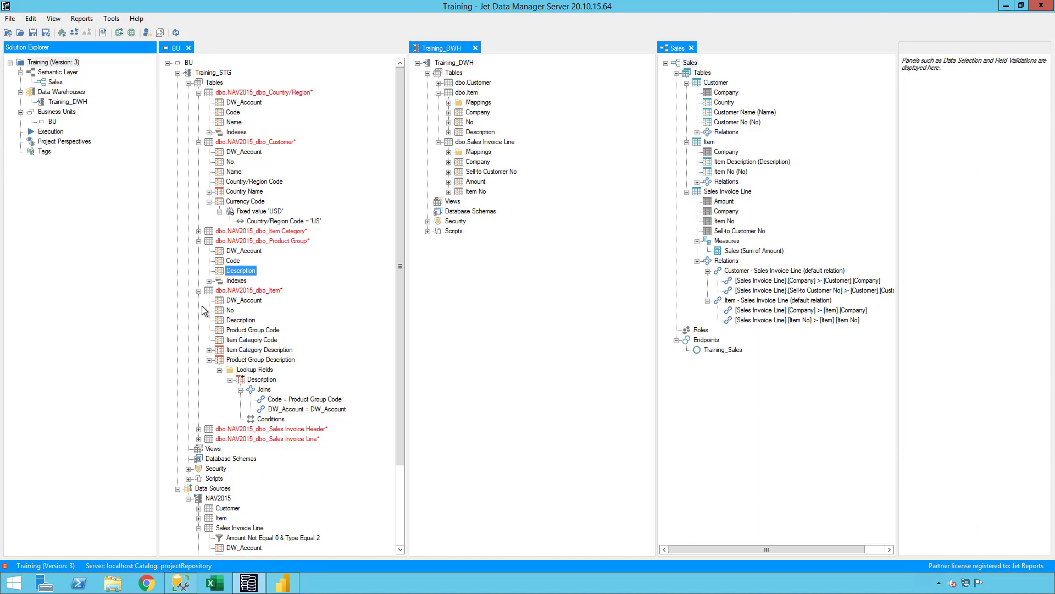
Save the project and deploy and execute the BU business unit through all 47 tasks
right_click(57, 64)
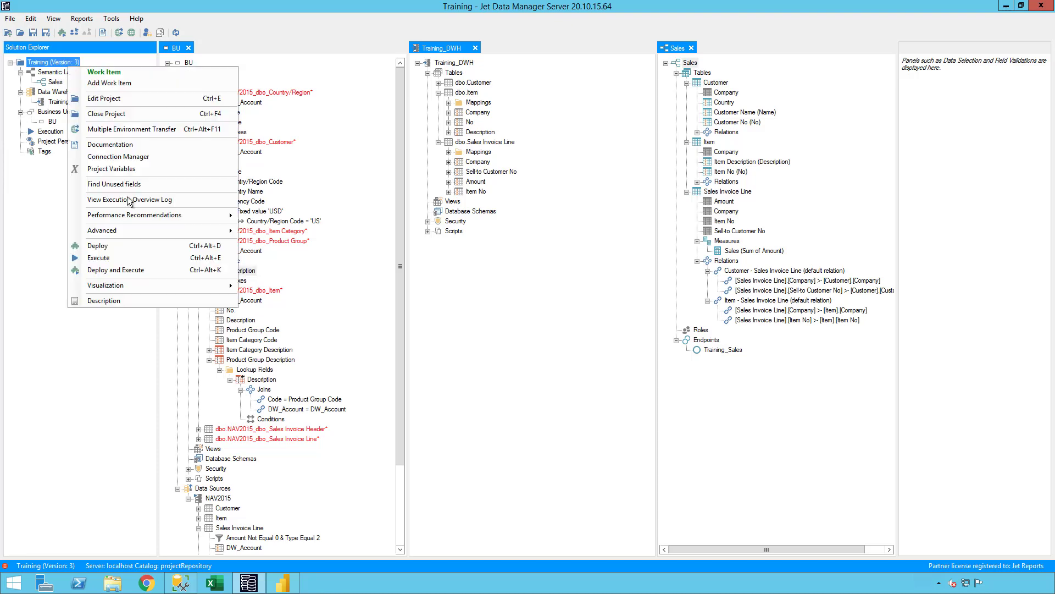
left_click(390, 145)
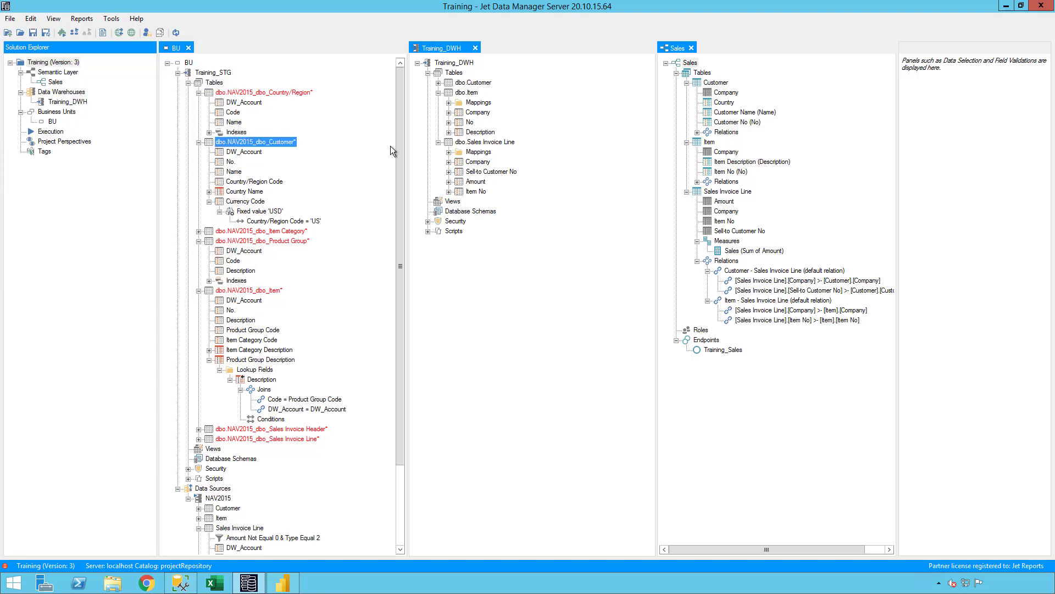
right_click(189, 64)
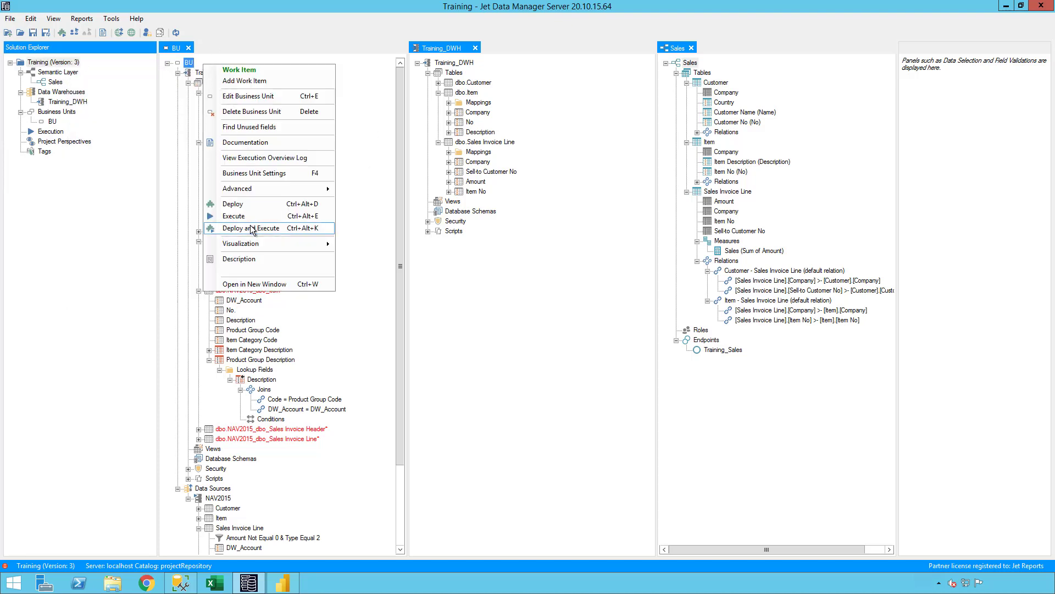
left_click(253, 228)
left_click(480, 356)
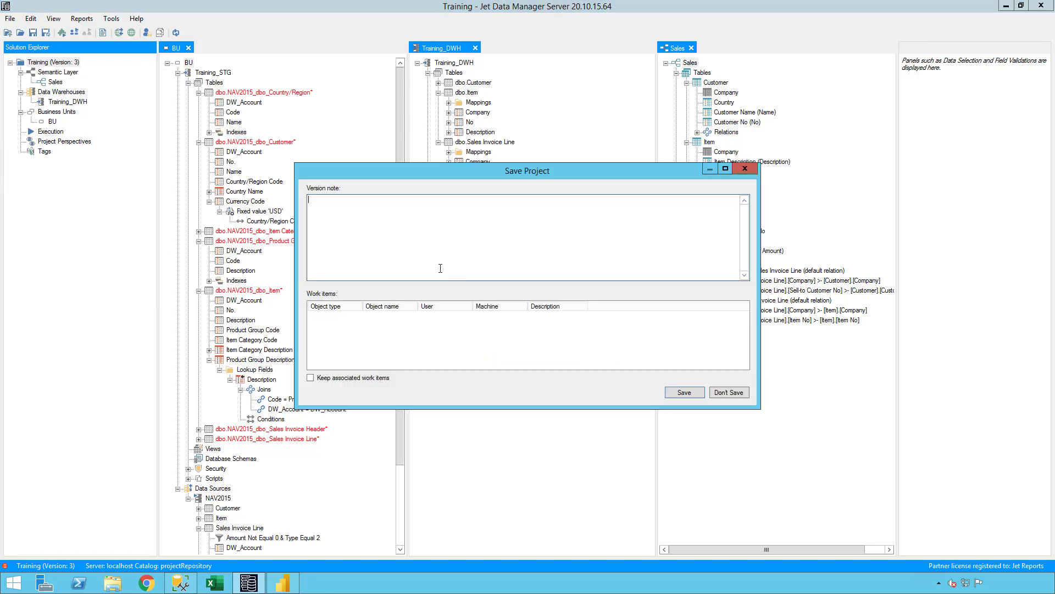
left_click(686, 395)
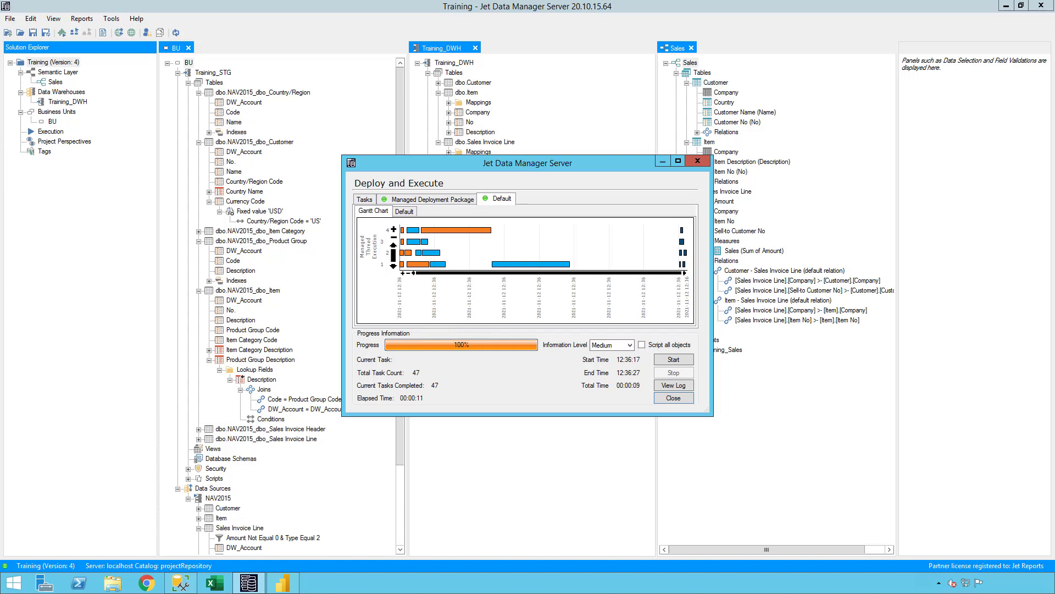
left_click(672, 399)
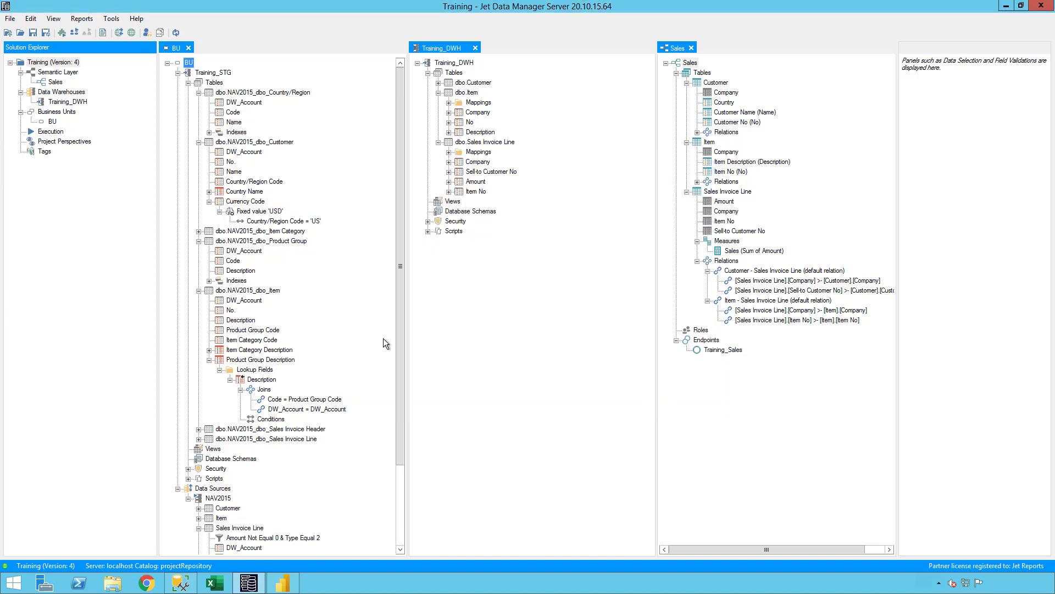
Preview the Item table full-screen and check its looked-up category description values
left_click(198, 289)
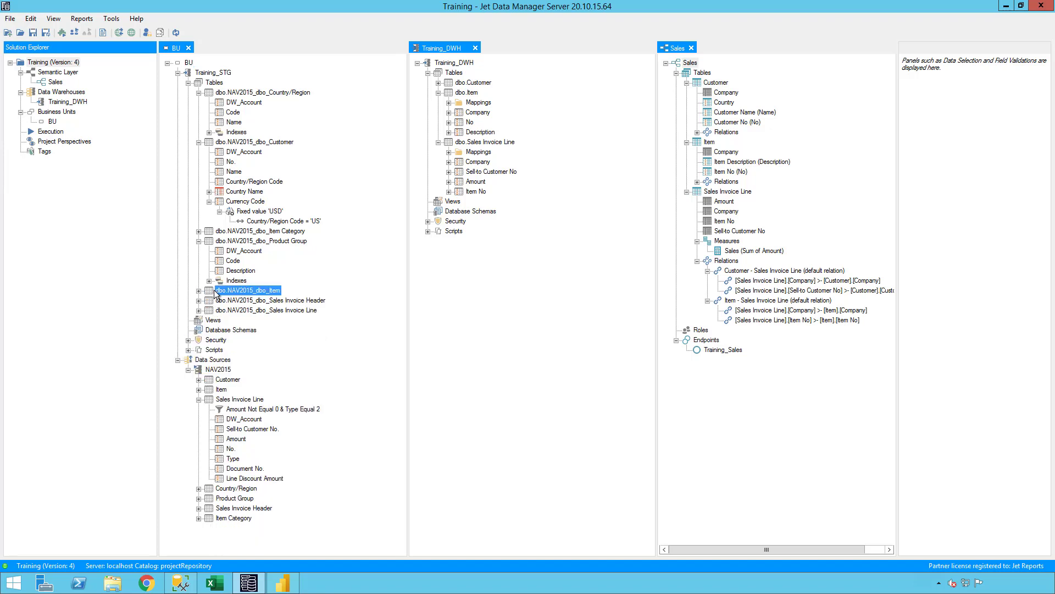
right_click(226, 291)
left_click(264, 373)
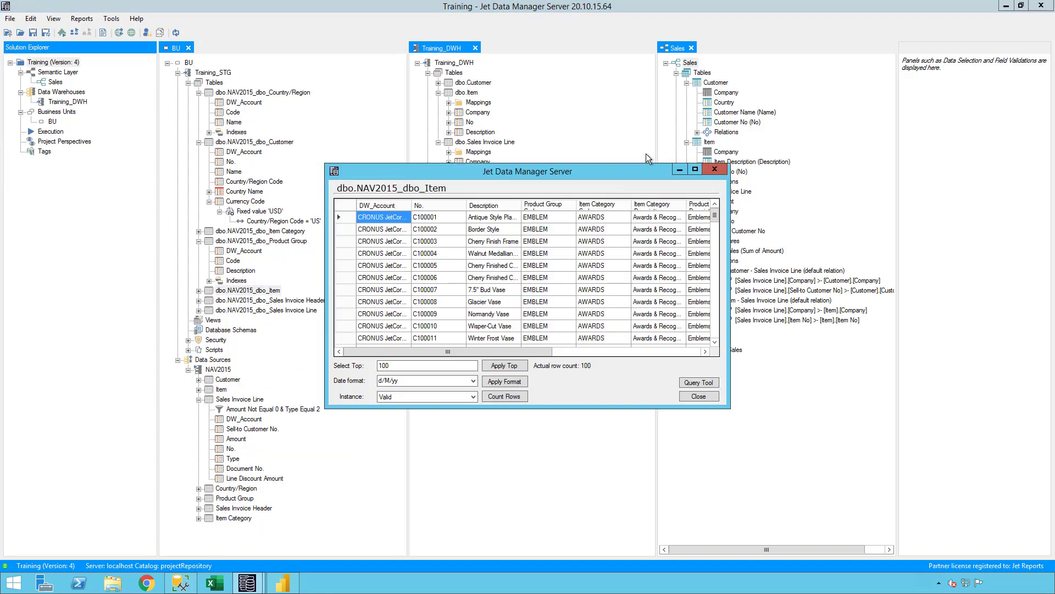
left_click(694, 169)
left_click_drag(325, 101, 361, 104)
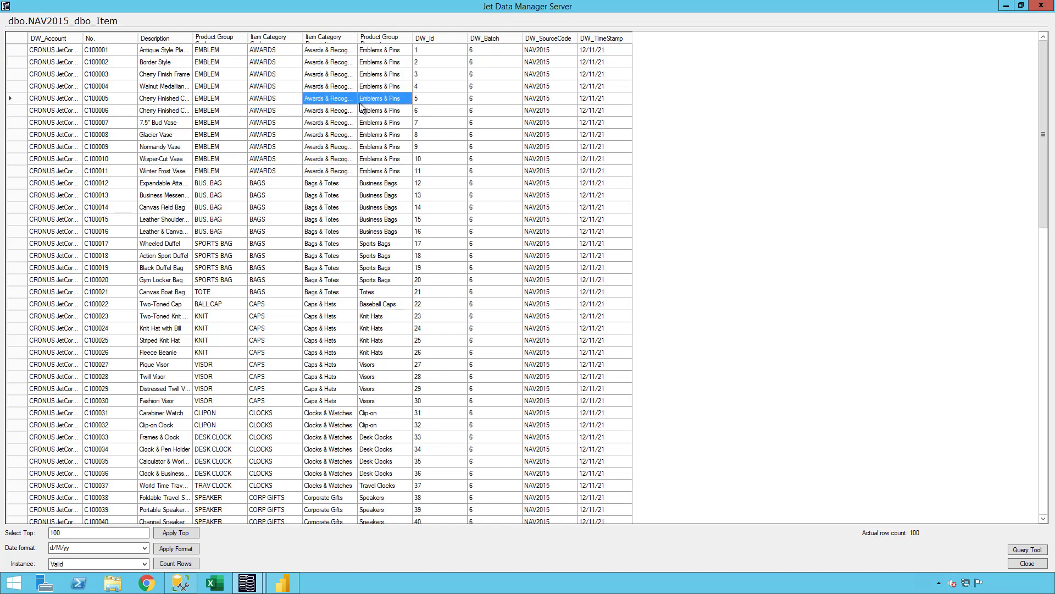
left_click(1040, 6)
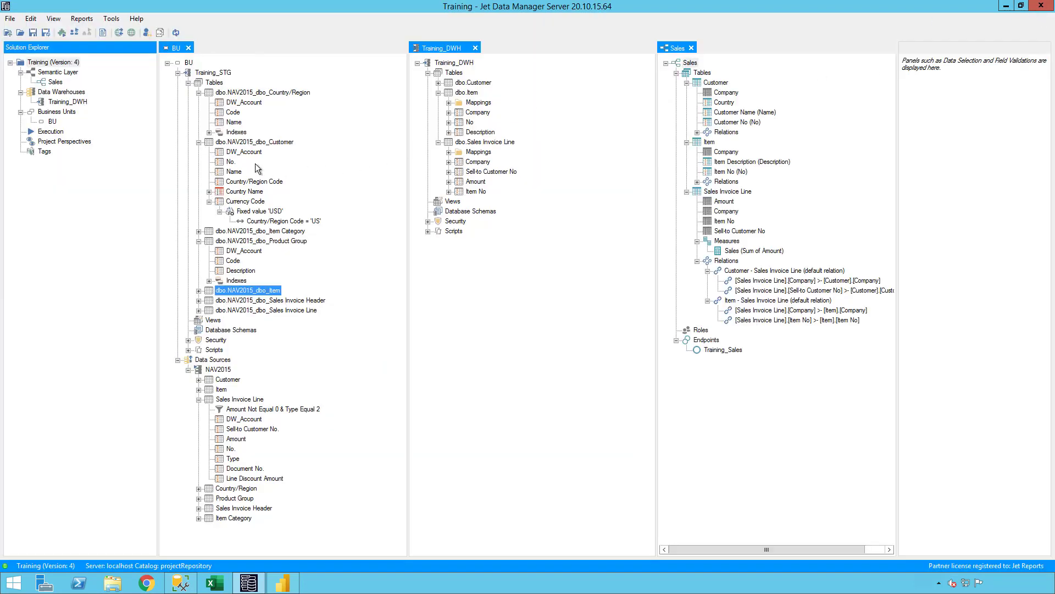
Preview the Customer table's loaded data full-screen, then close it
right_click(273, 133)
right_click(260, 142)
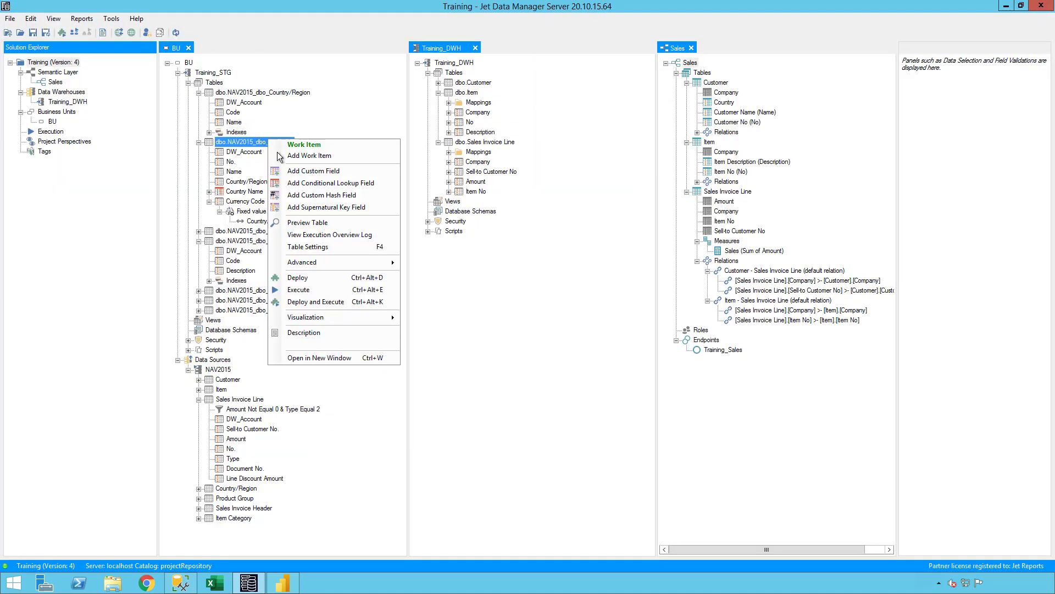
left_click(311, 227)
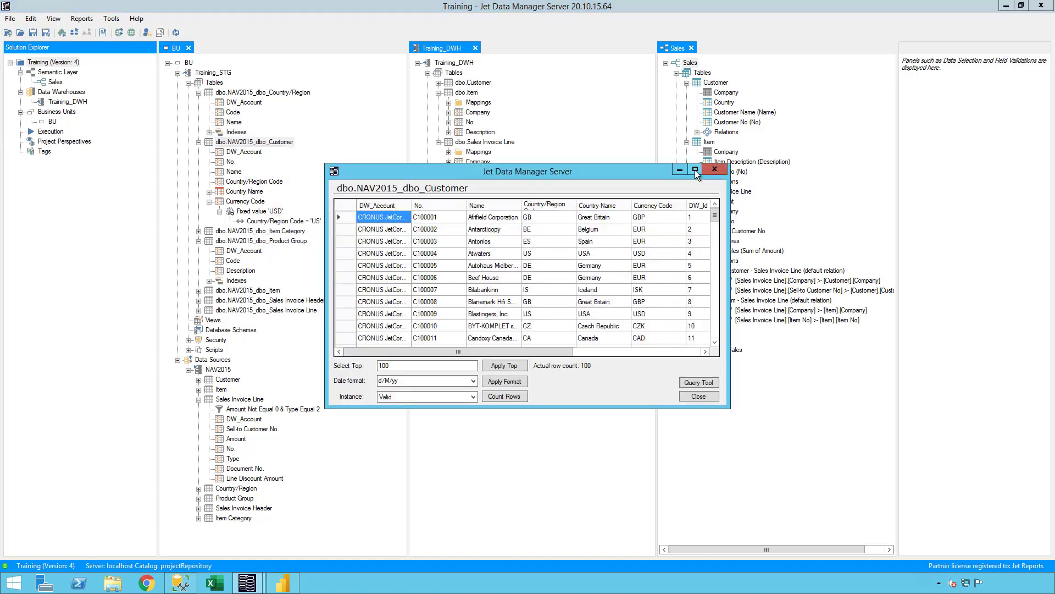
left_click(695, 170)
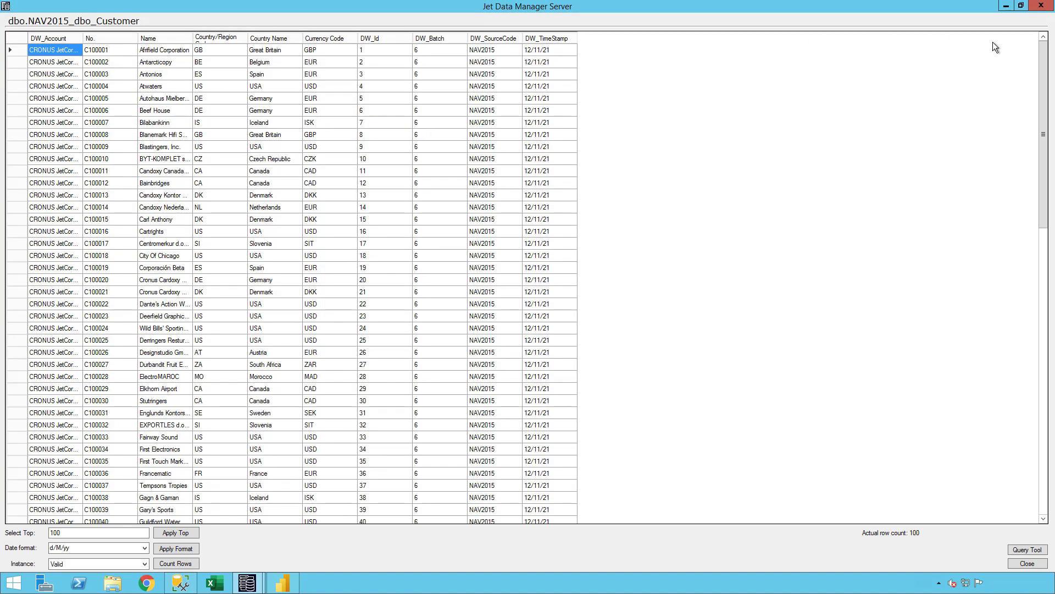
left_click(1042, 5)
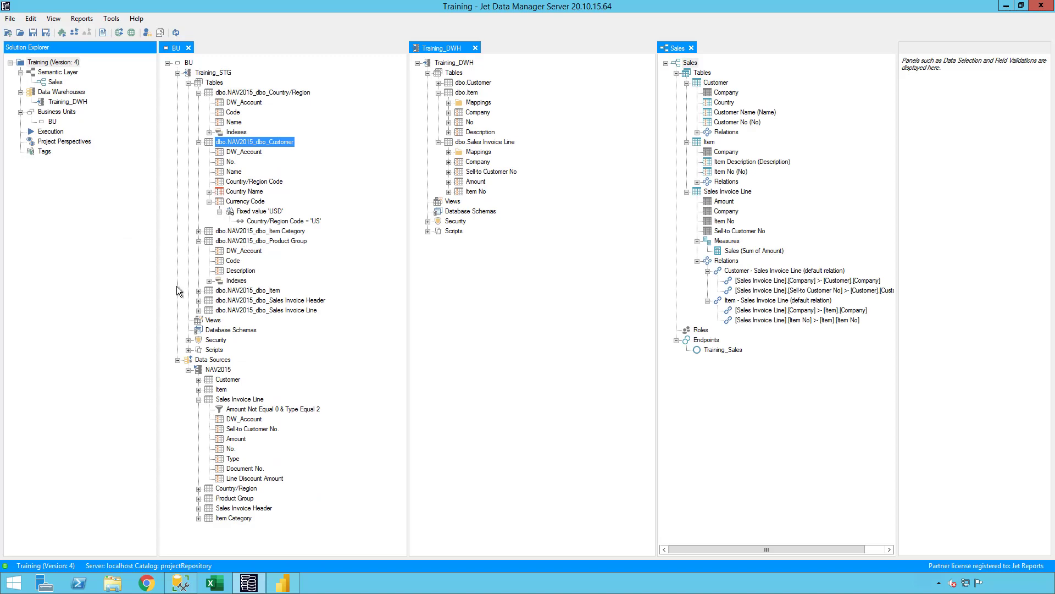
Preview Sales Invoice Line full-screen and check its populated Document Date values
left_click(199, 310)
left_click(198, 301)
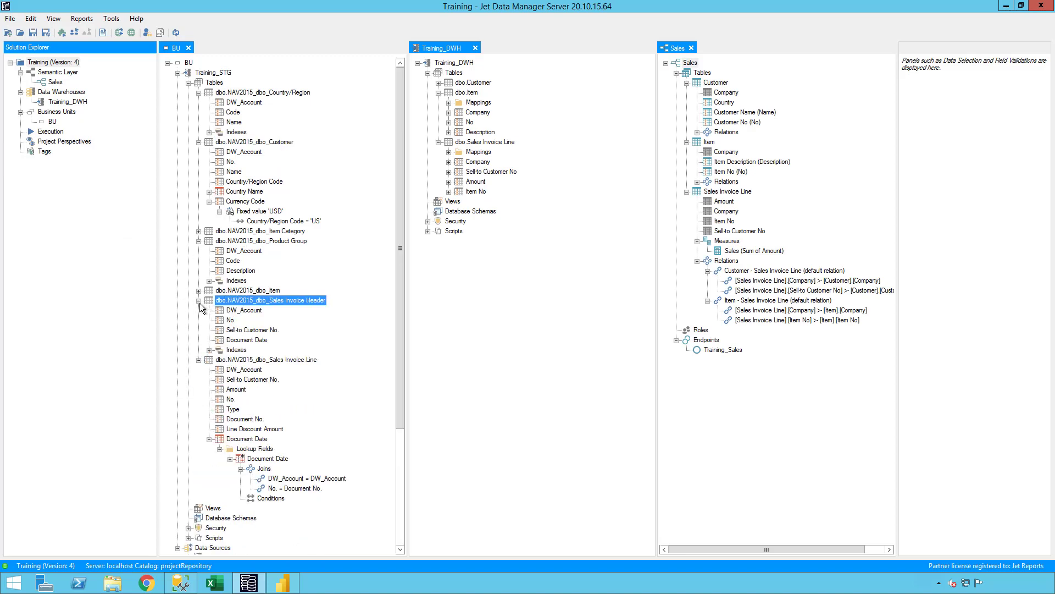
right_click(253, 360)
left_click(308, 428)
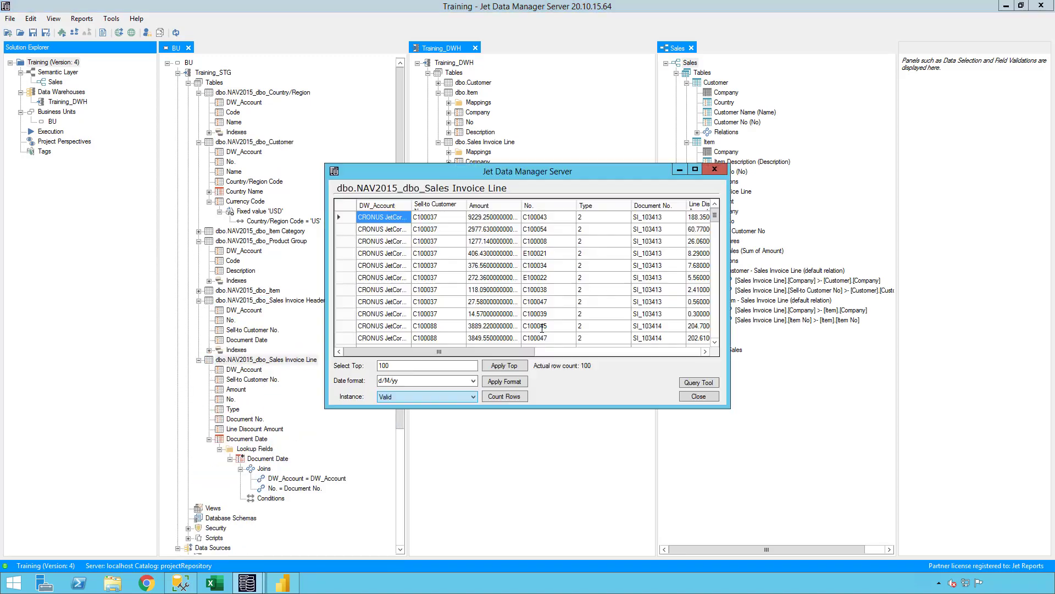
left_click(696, 169)
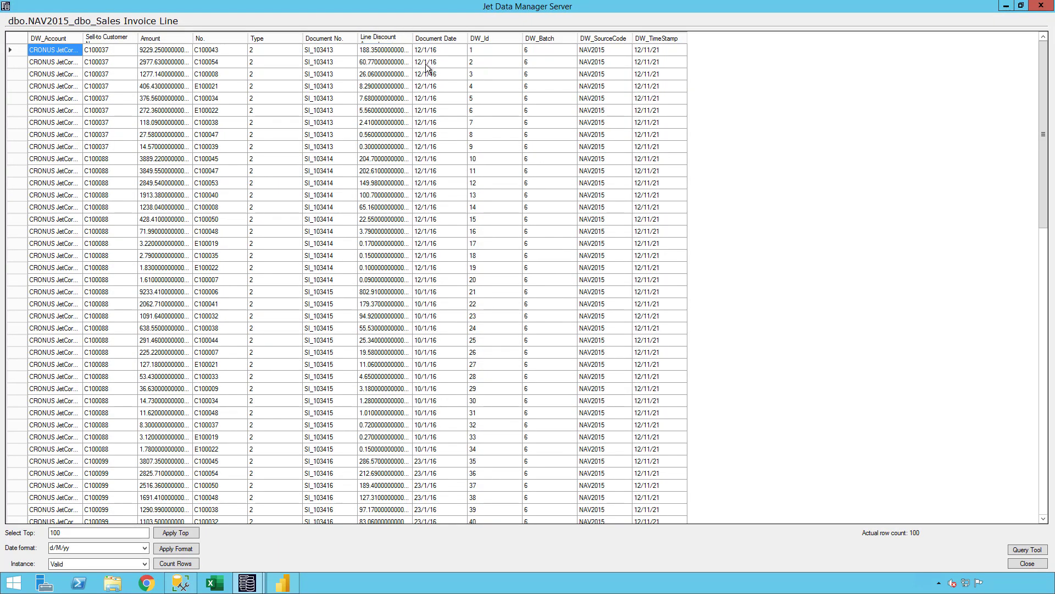
left_click_drag(427, 73, 437, 126)
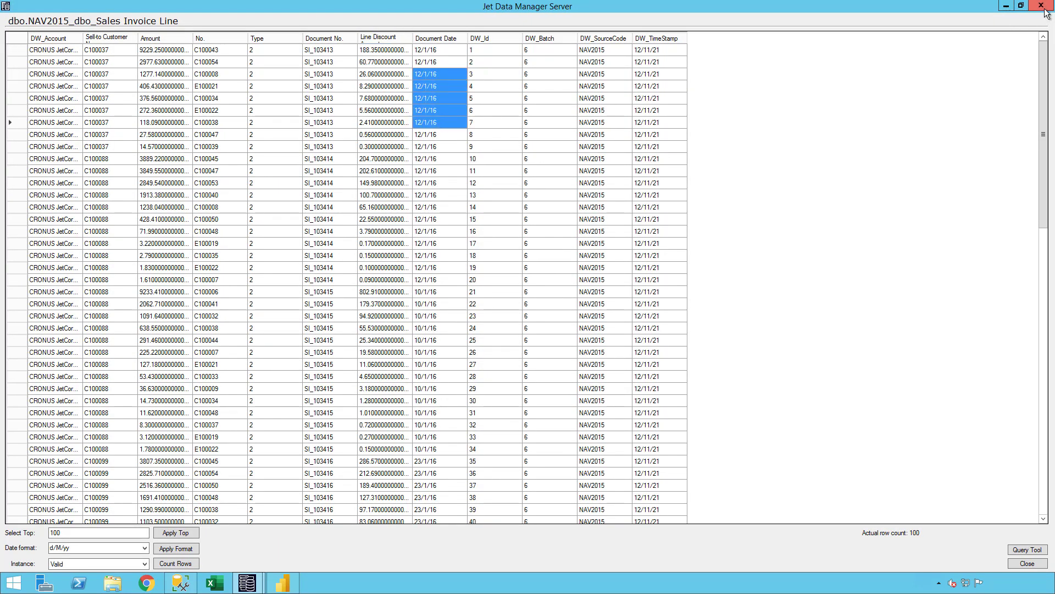